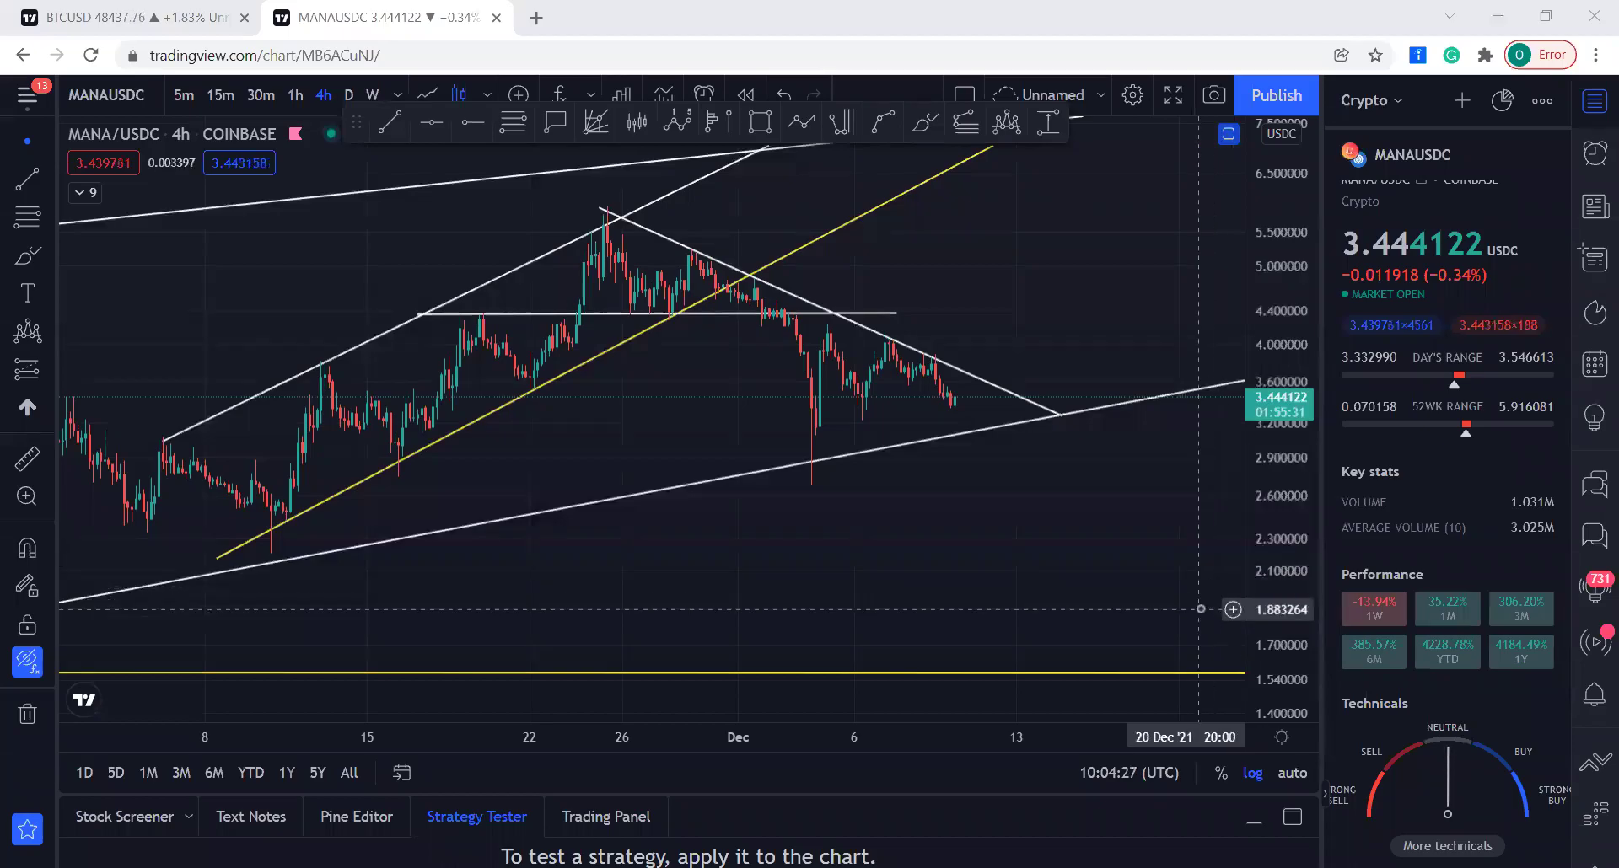
Trace the falling price swings from the late-November peak to the latest candles with the Brush, and remove the stroke.
drag(925, 435, 928, 467)
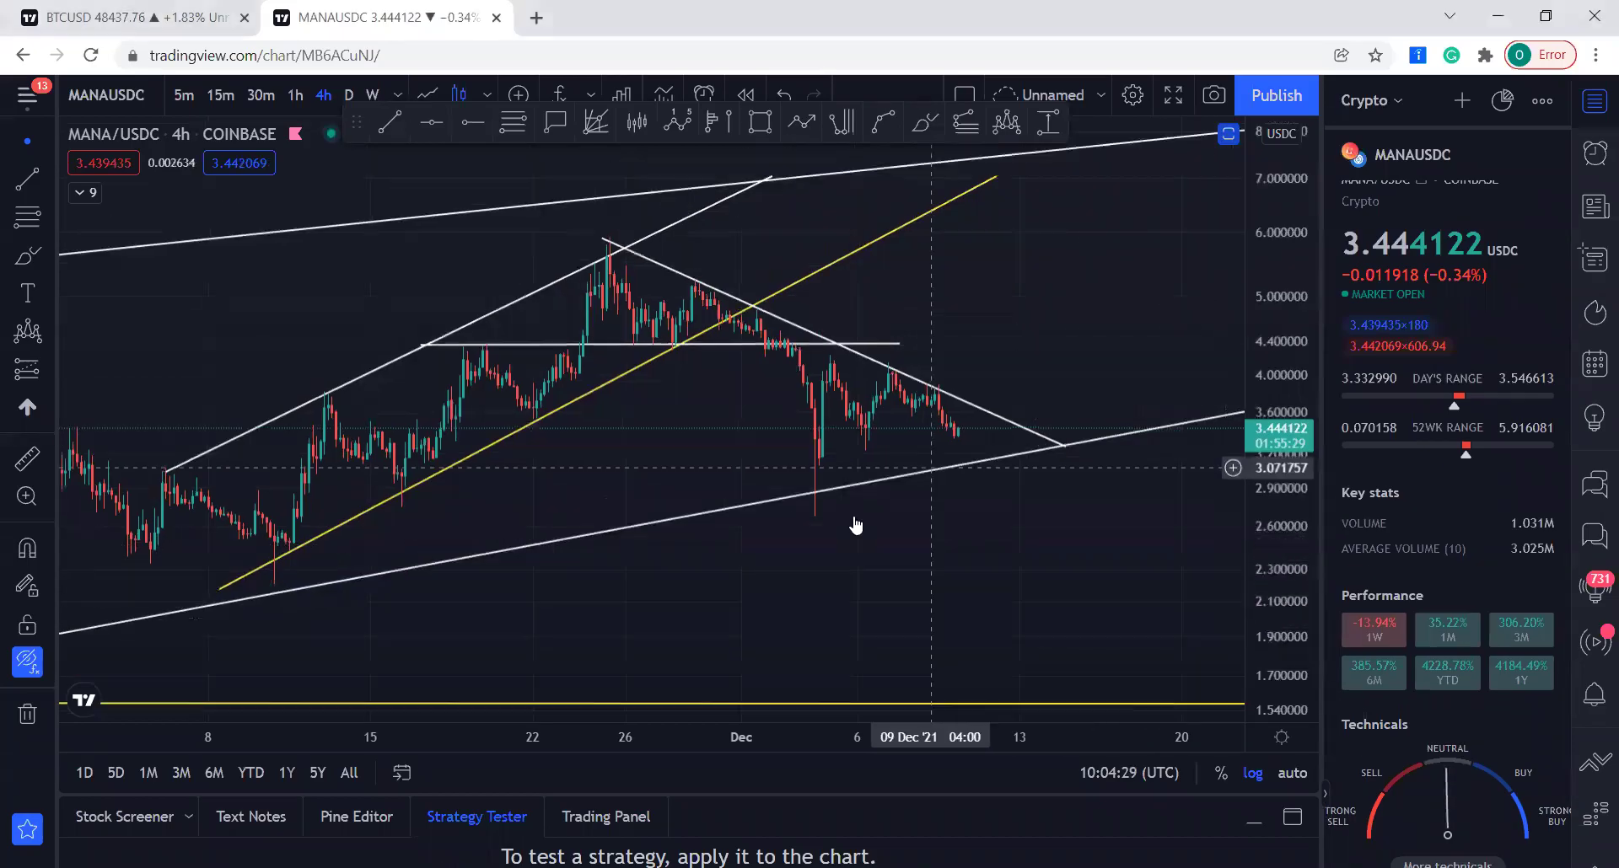
drag(1083, 537, 1064, 546)
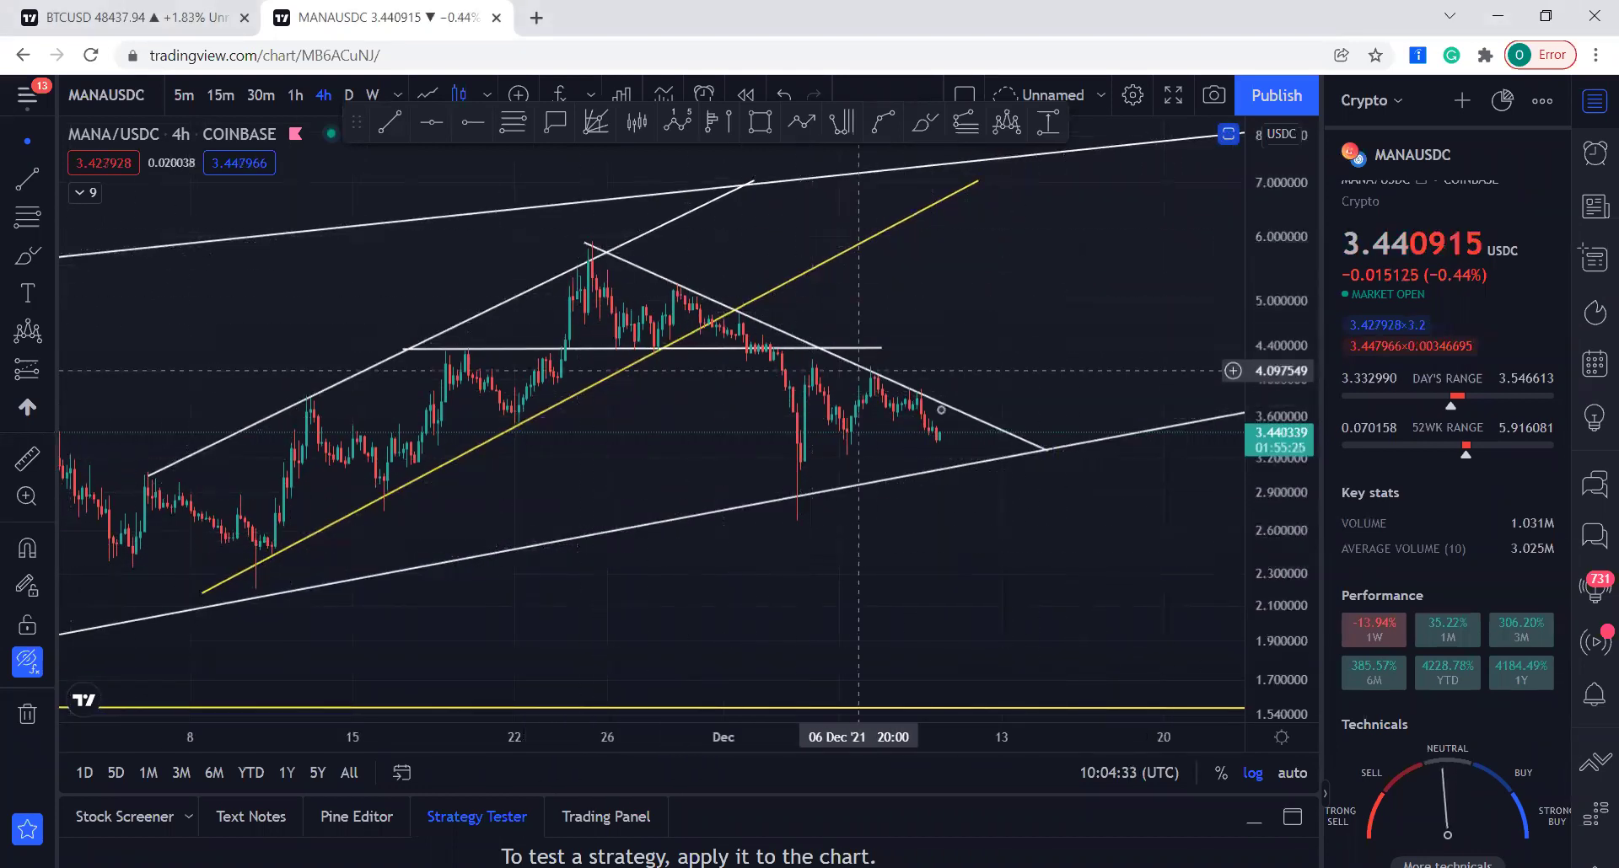
click(924, 122)
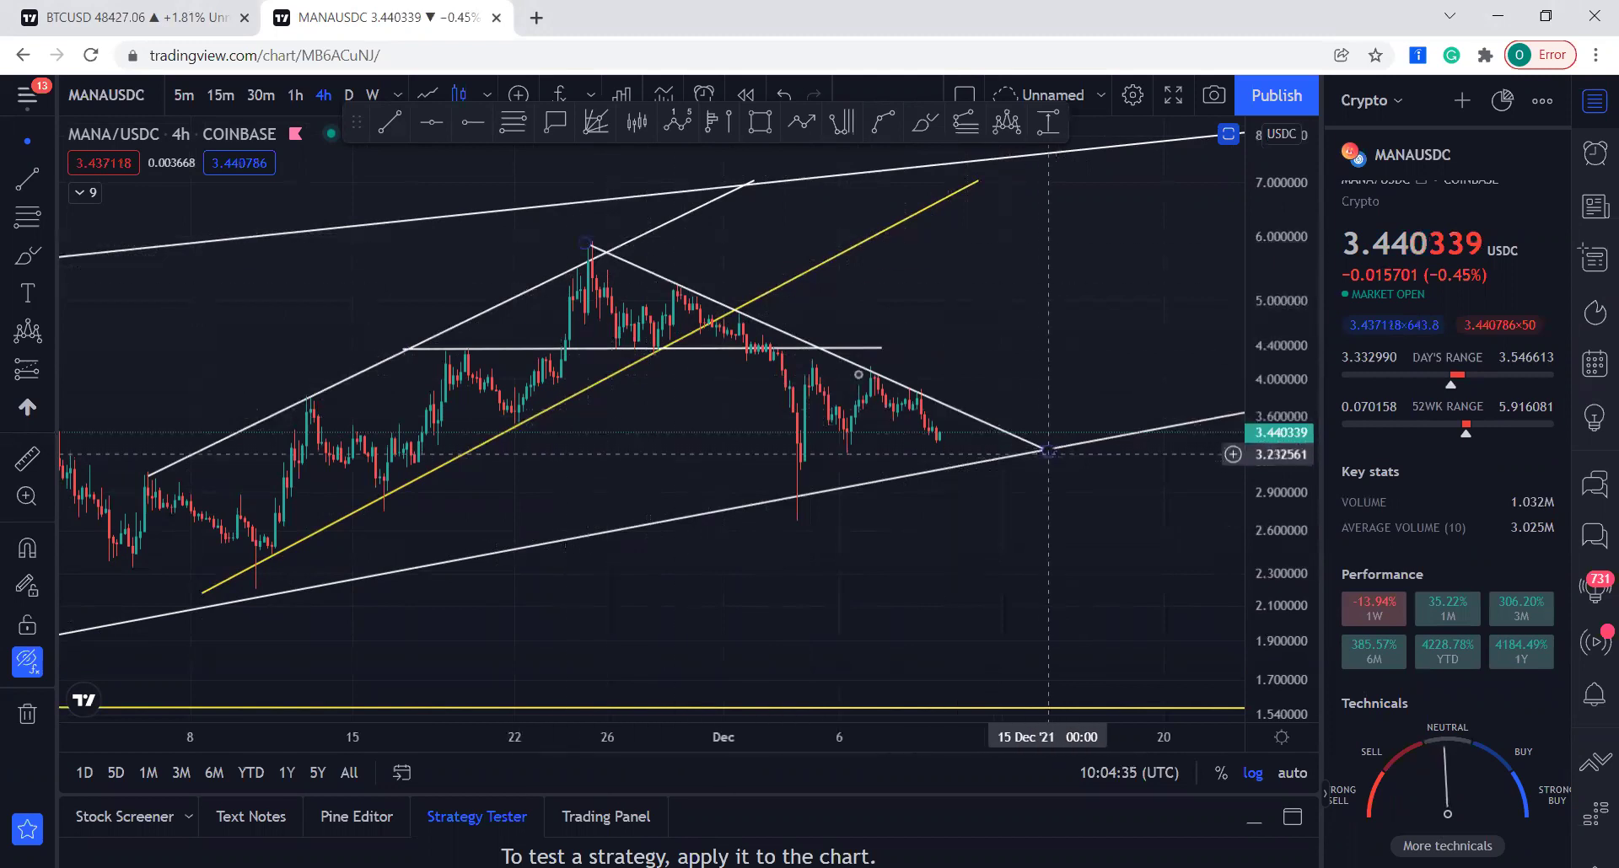
mouse_move(580, 243)
mouse_down()
mouse_move(619, 319)
mouse_move(747, 369)
mouse_move(790, 432)
mouse_up()
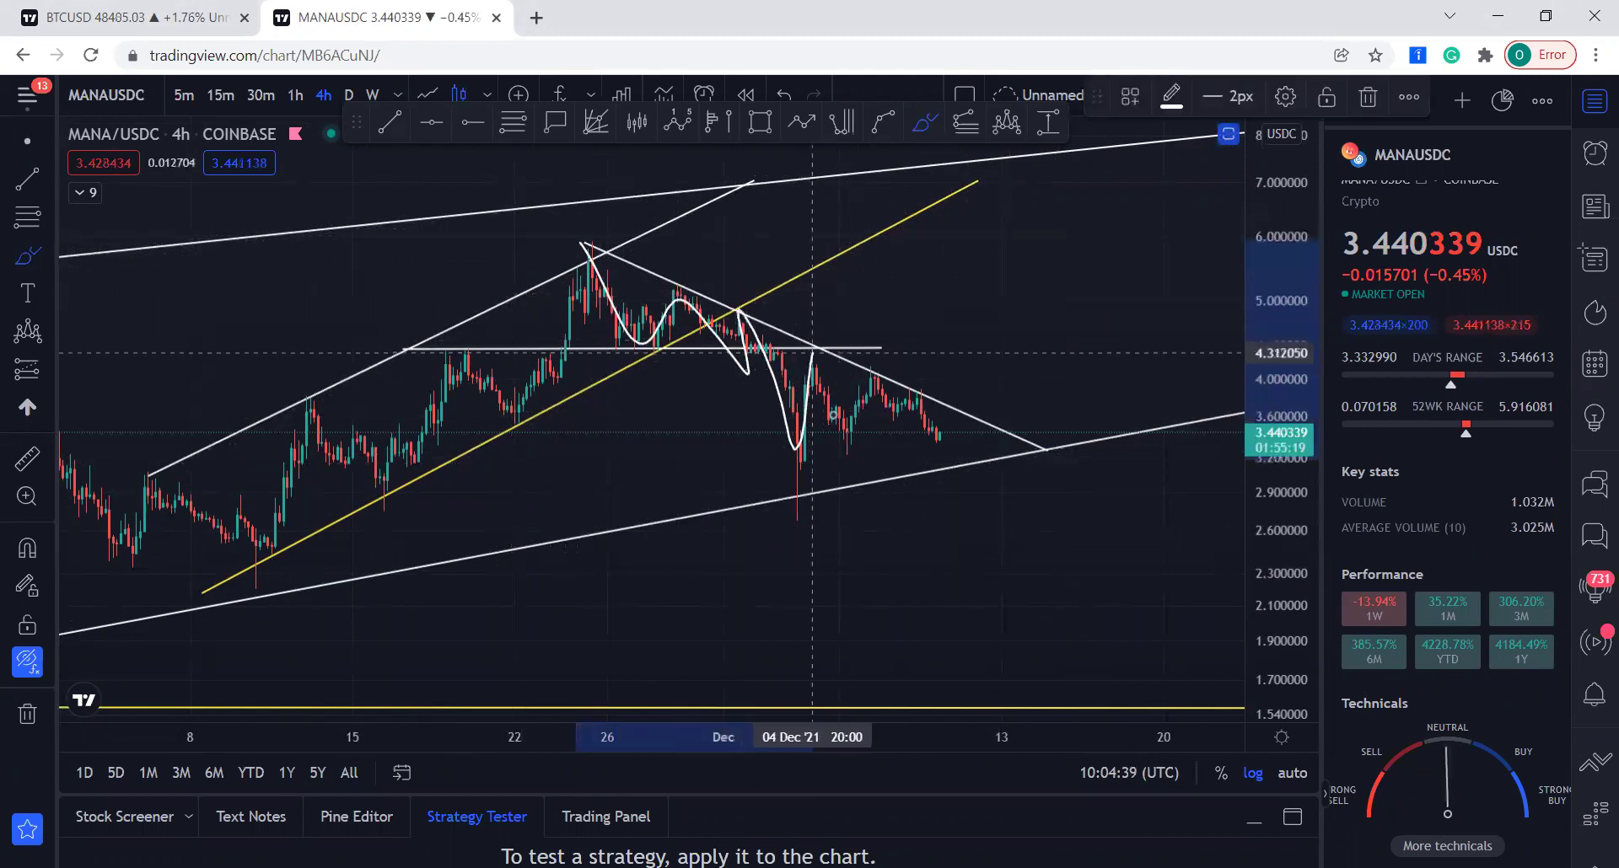
drag(925, 411, 948, 448)
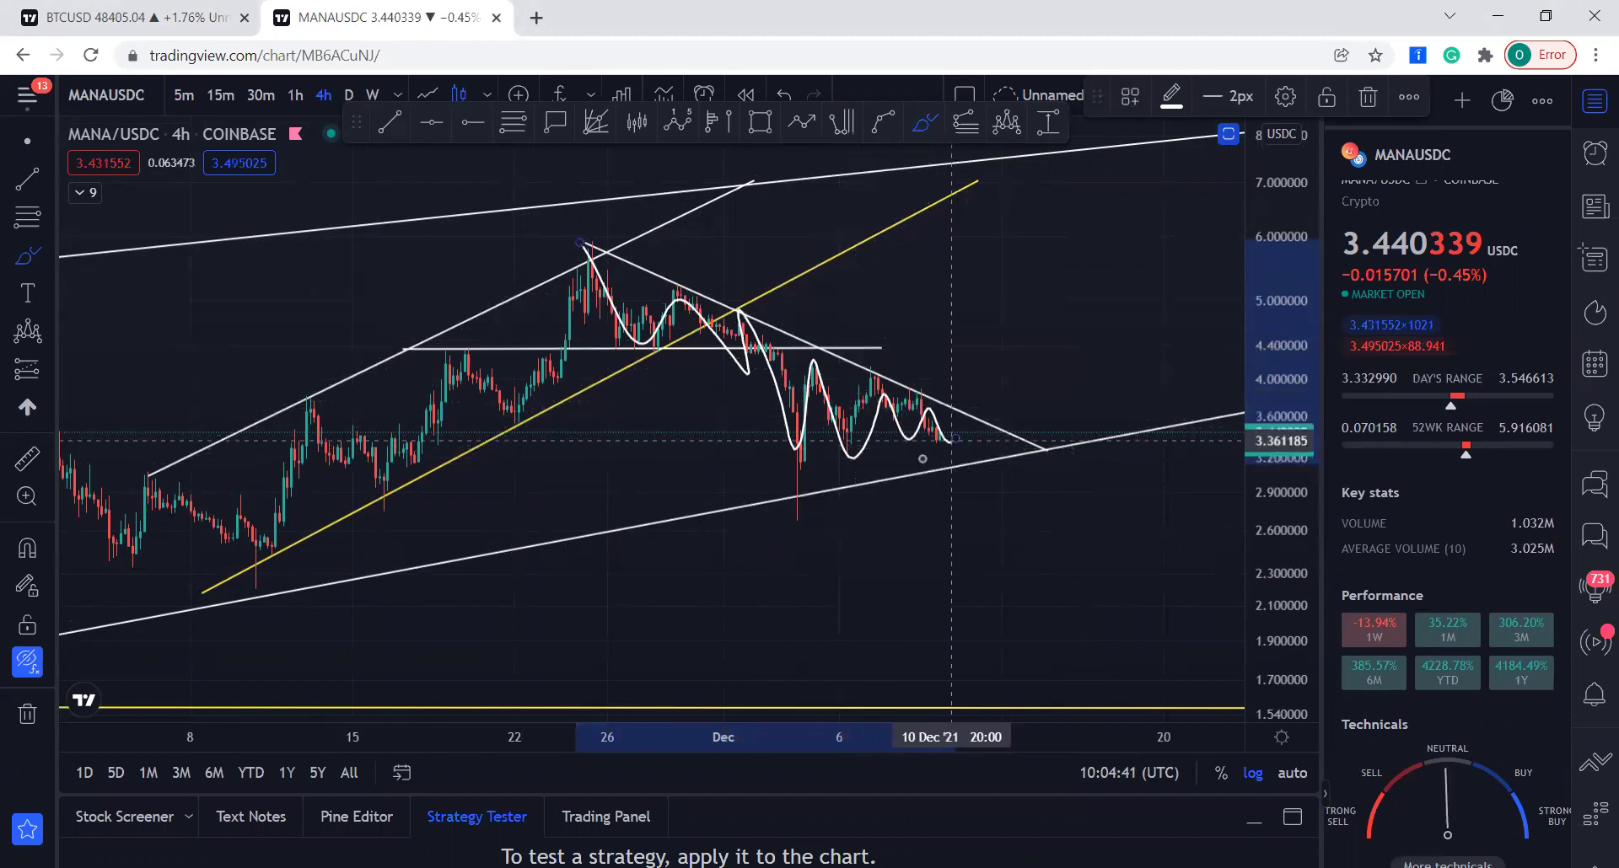
right_click(940, 439)
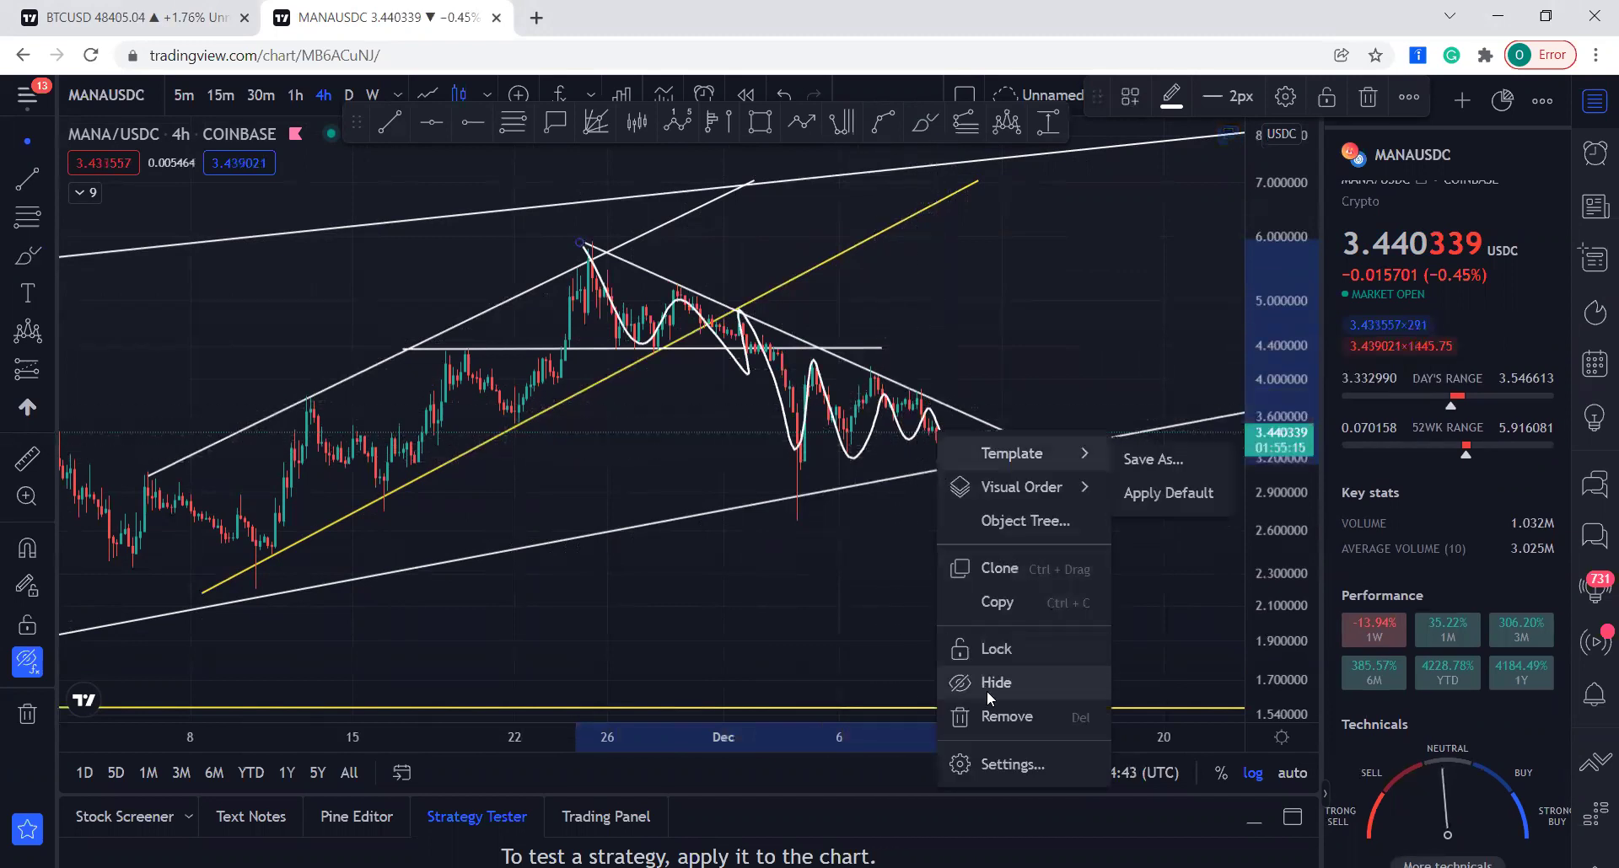
click(995, 713)
Draw two converging trend lines around the December candles, the upper from 4.299127 on 4 Dec and the lower from 3.026003.
click(10, 178)
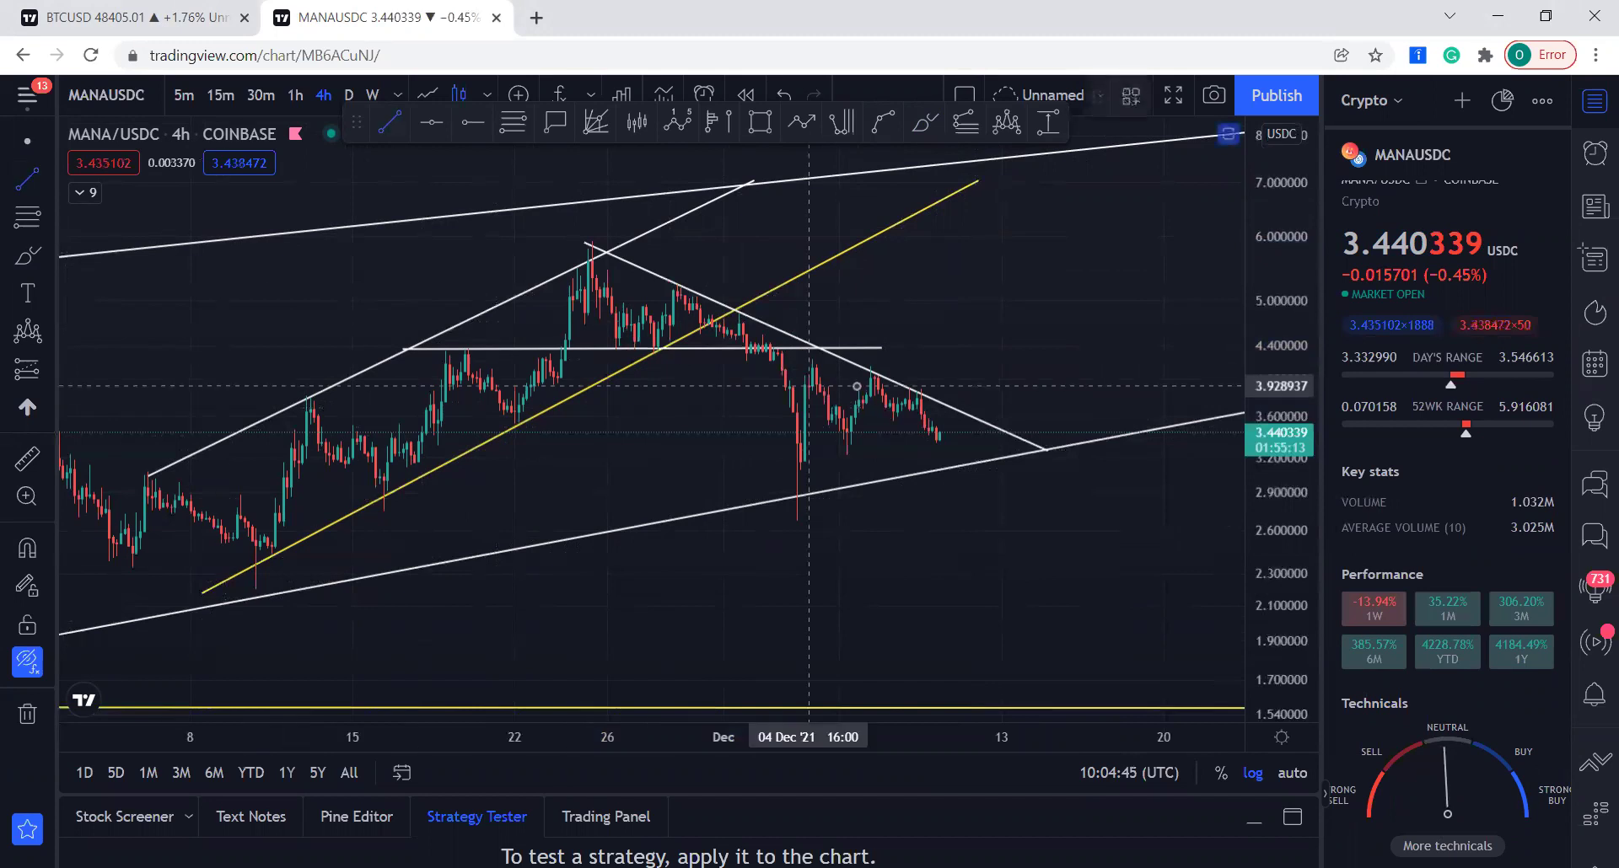
click(798, 354)
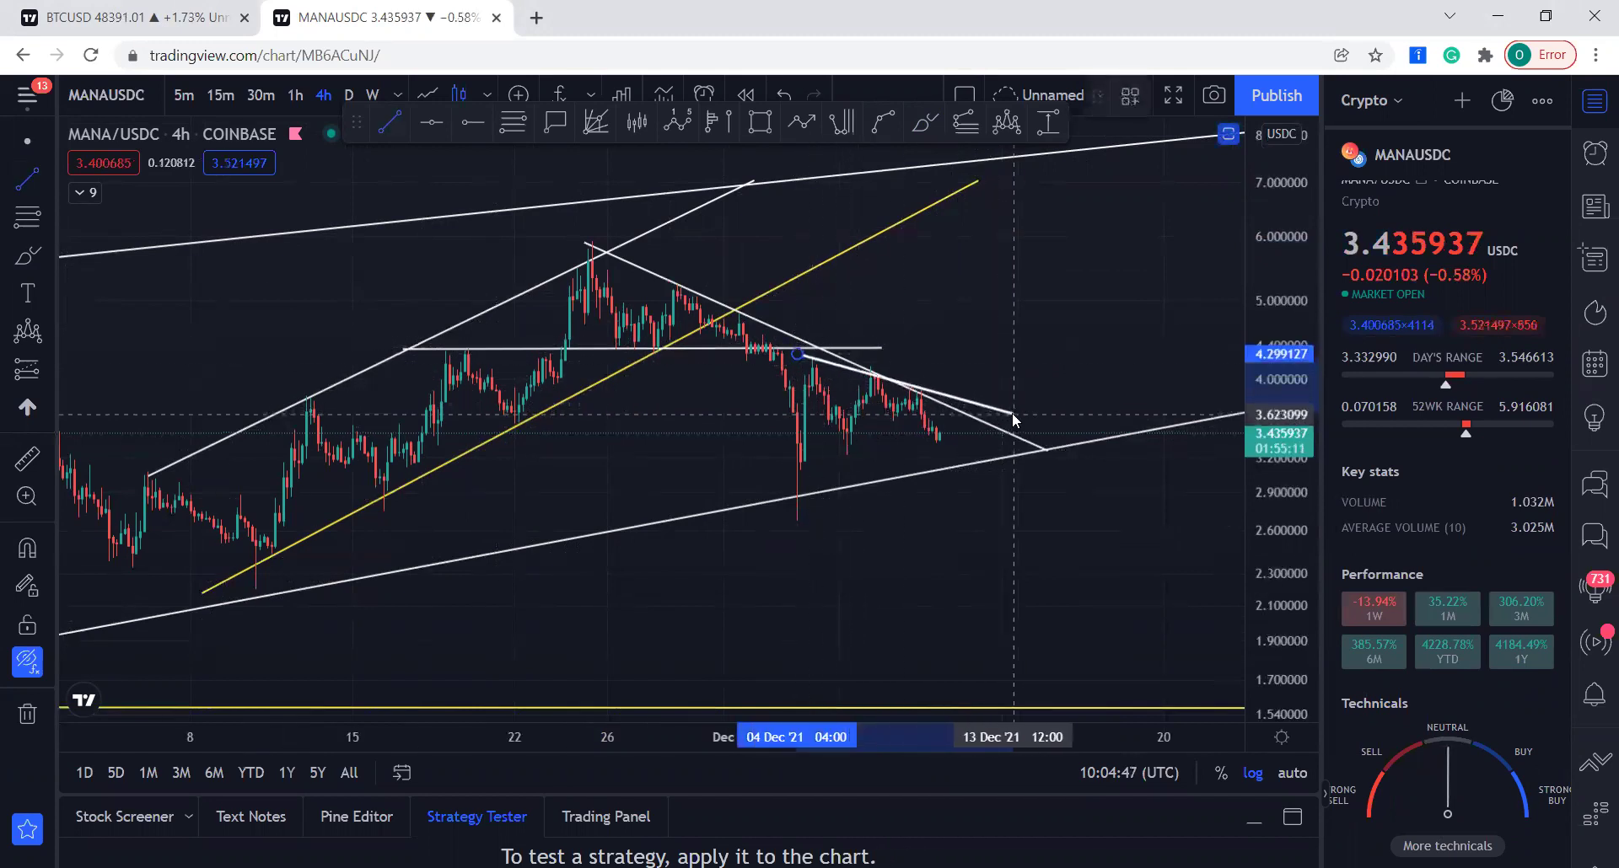
click(1014, 415)
click(27, 180)
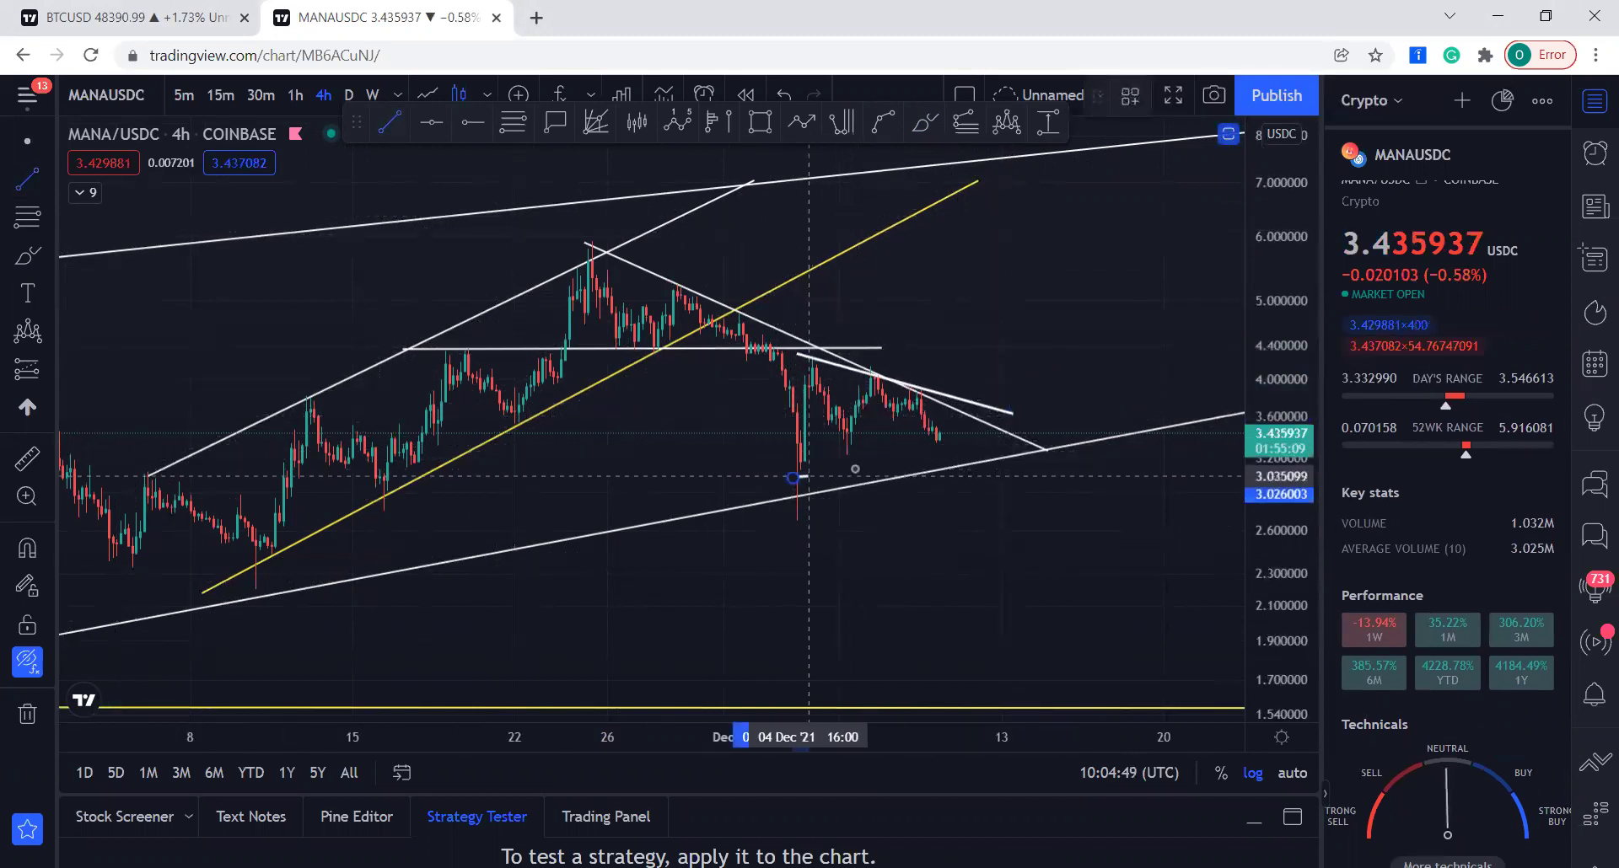
click(1037, 414)
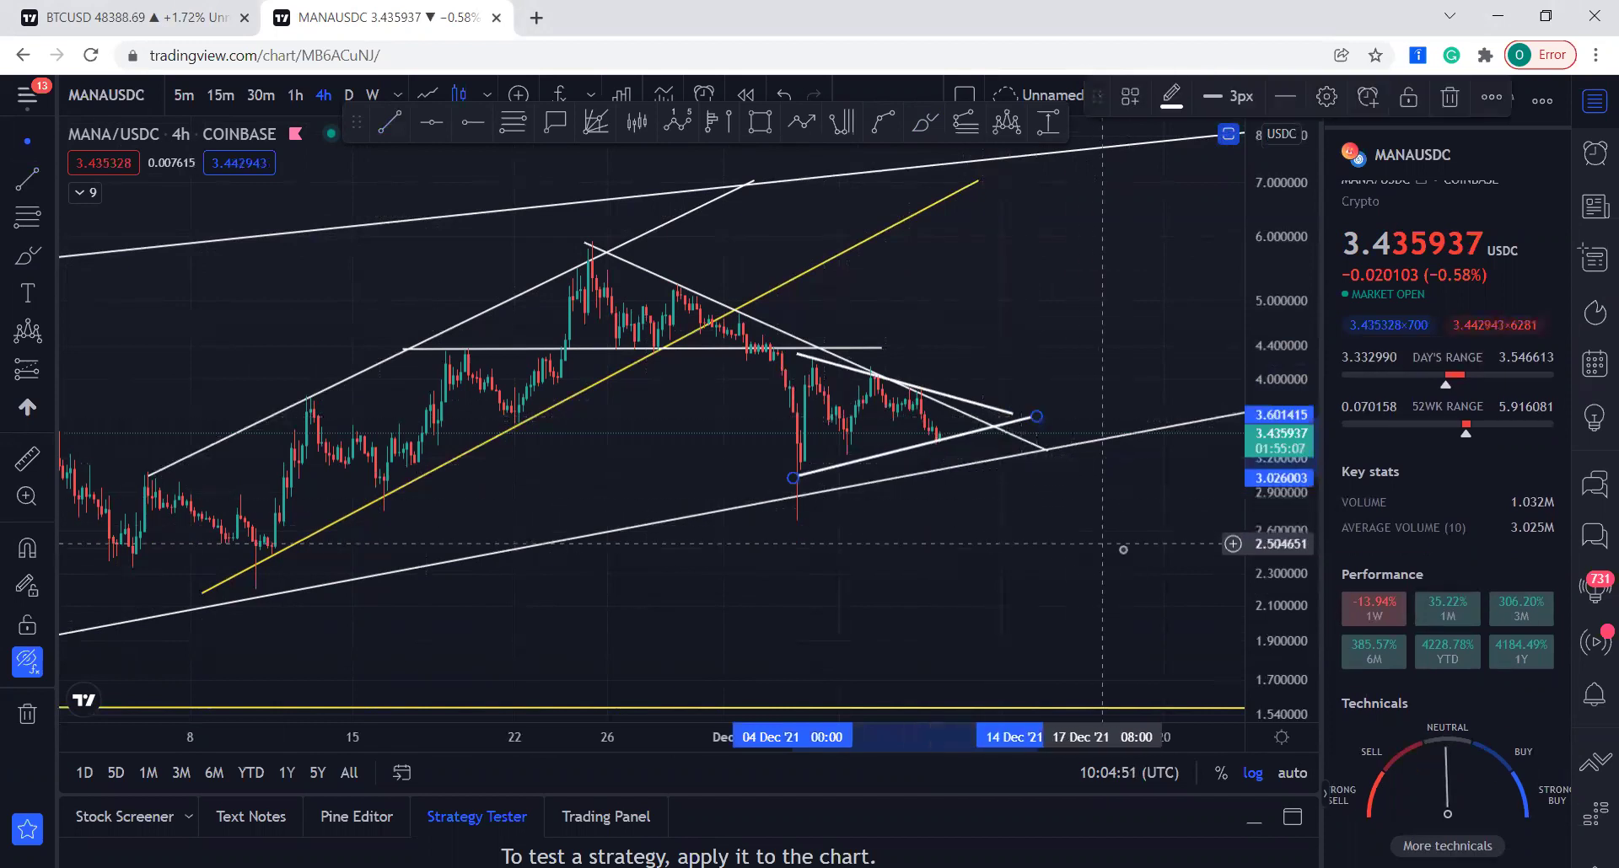
Draw a near-vertical trend line across the December triangle's widest part, from 4.184550 down to about 3.08.
scroll(1121, 544, down, 2)
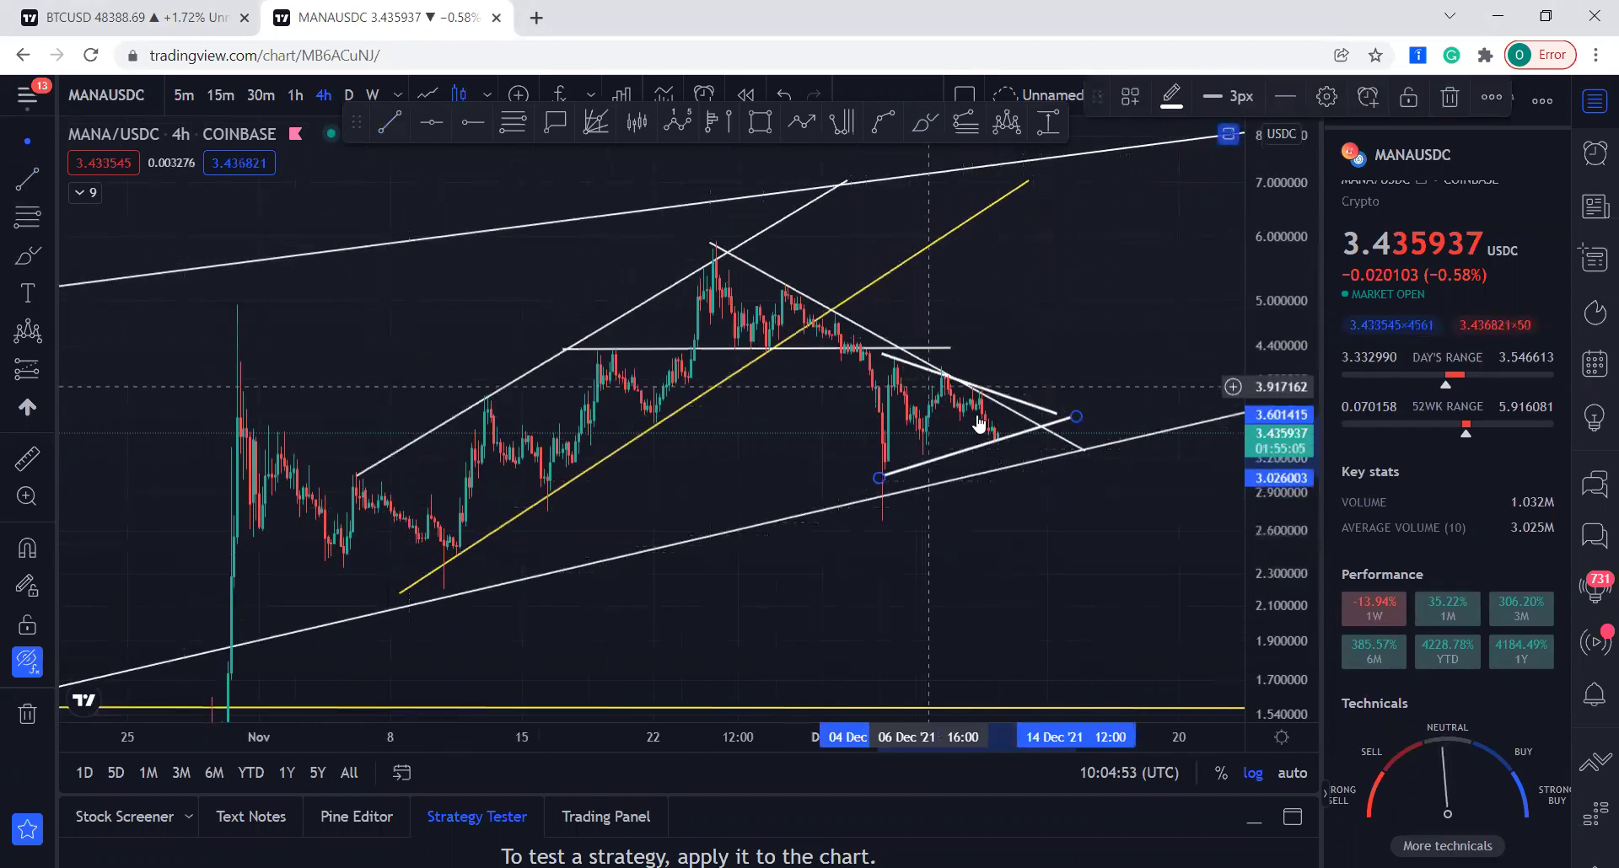
click(31, 188)
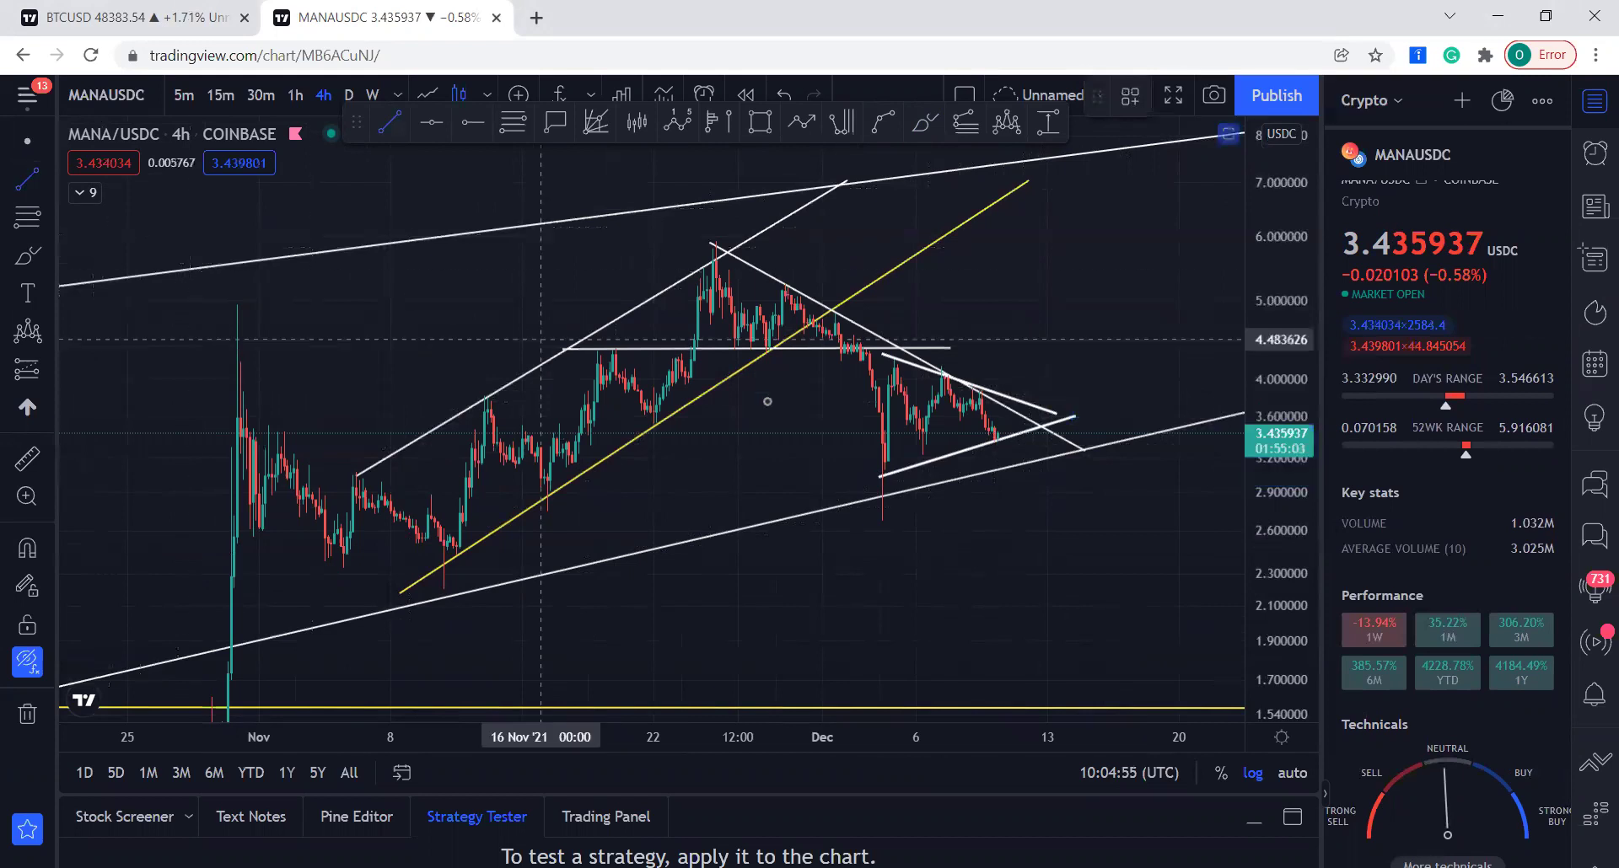
click(892, 362)
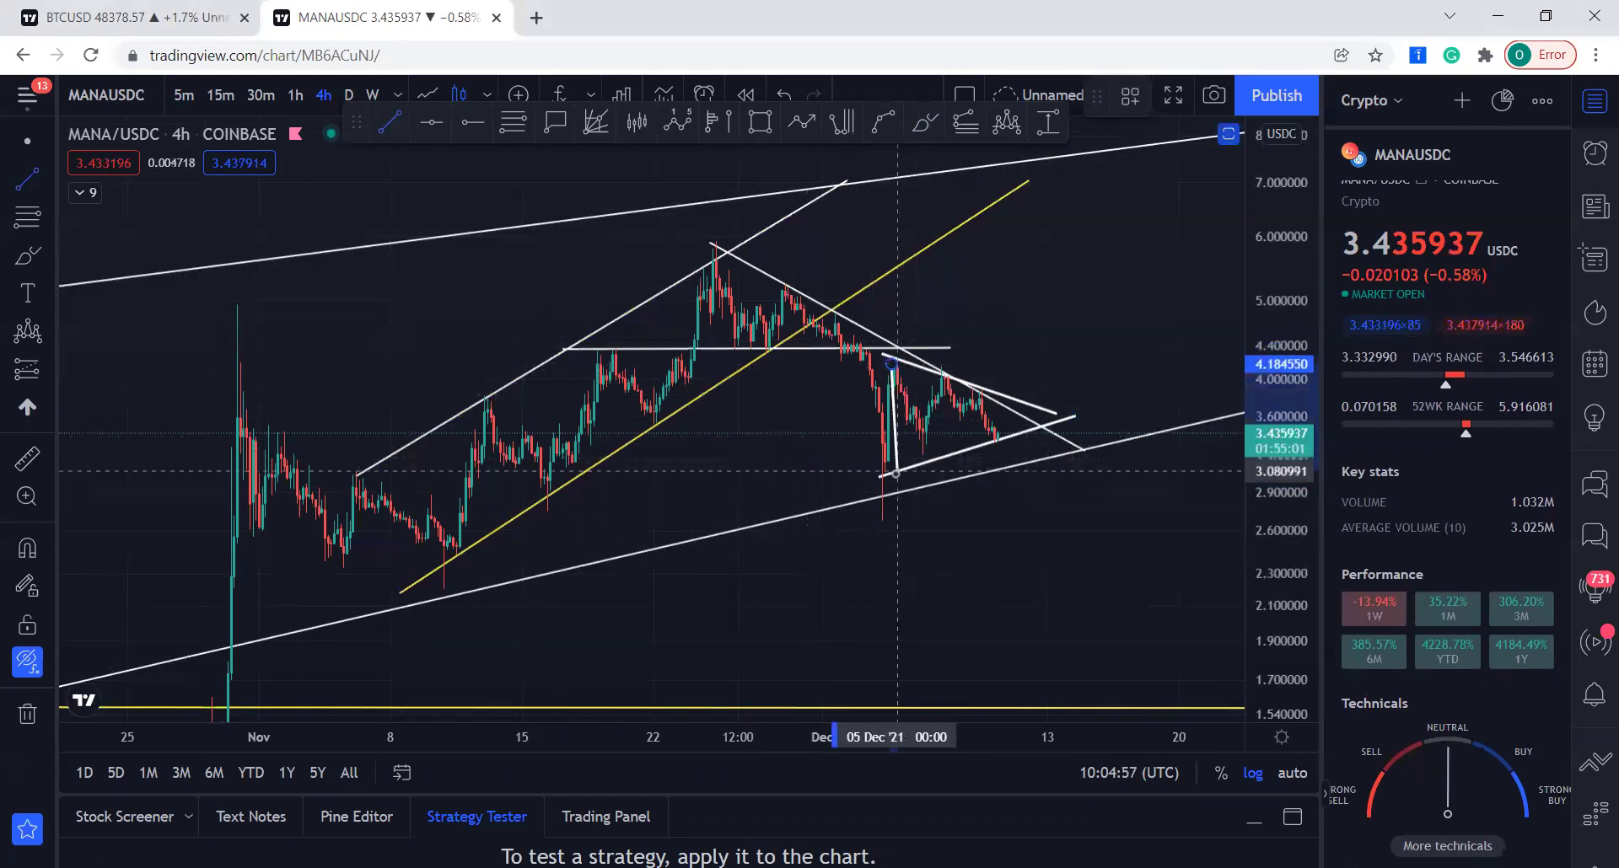
click(893, 472)
Move the vertical height line to the triangle's tip and project it downward from about 3.58 to about 2.46.
drag(893, 445, 742, 483)
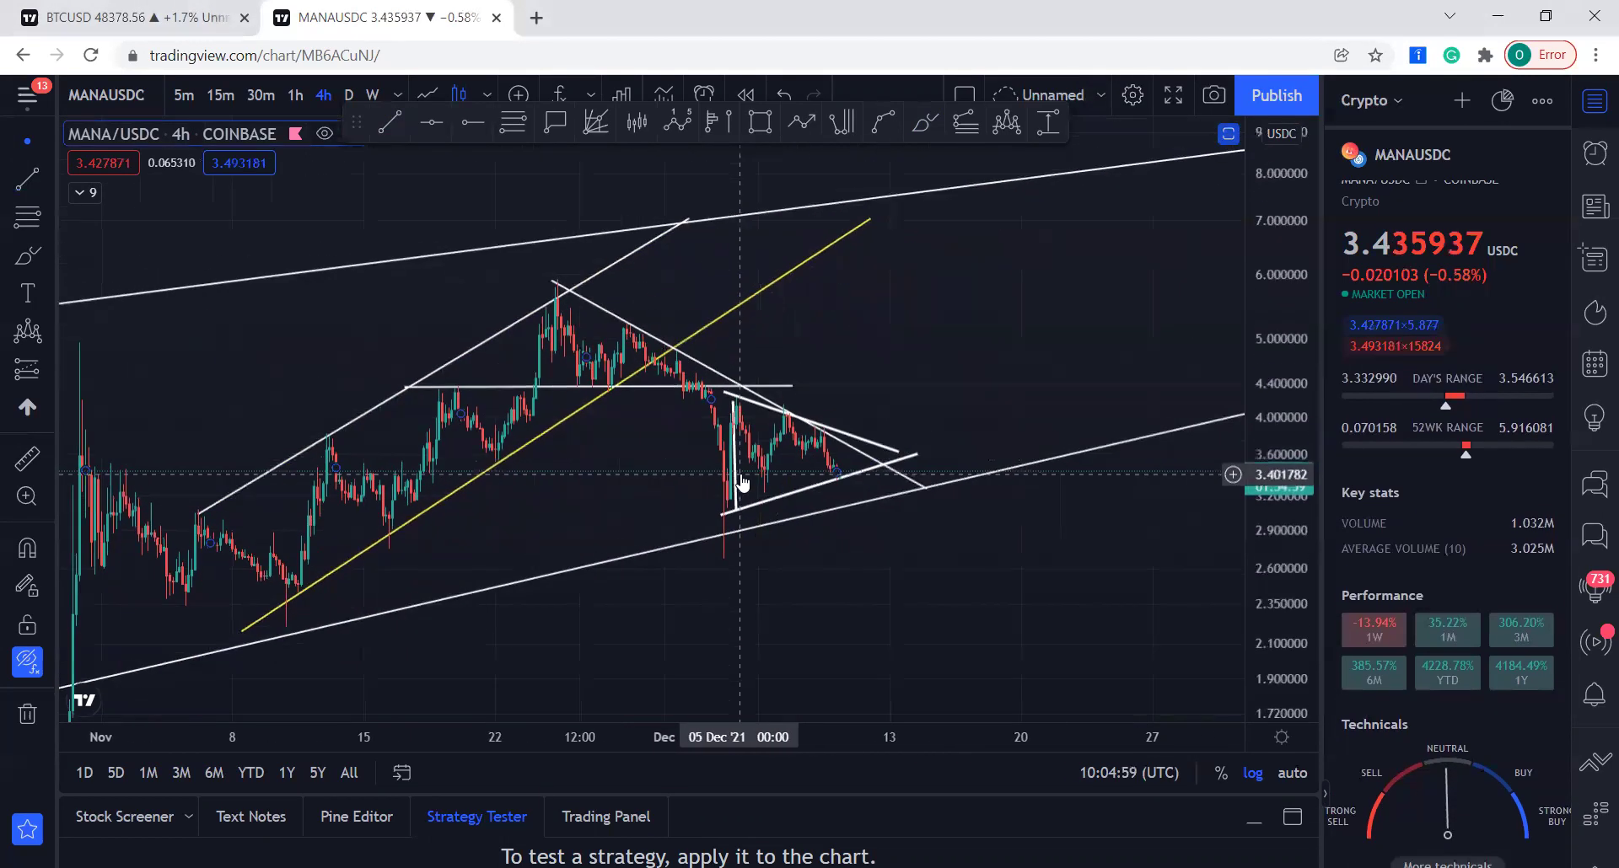
key(ctrl+z)
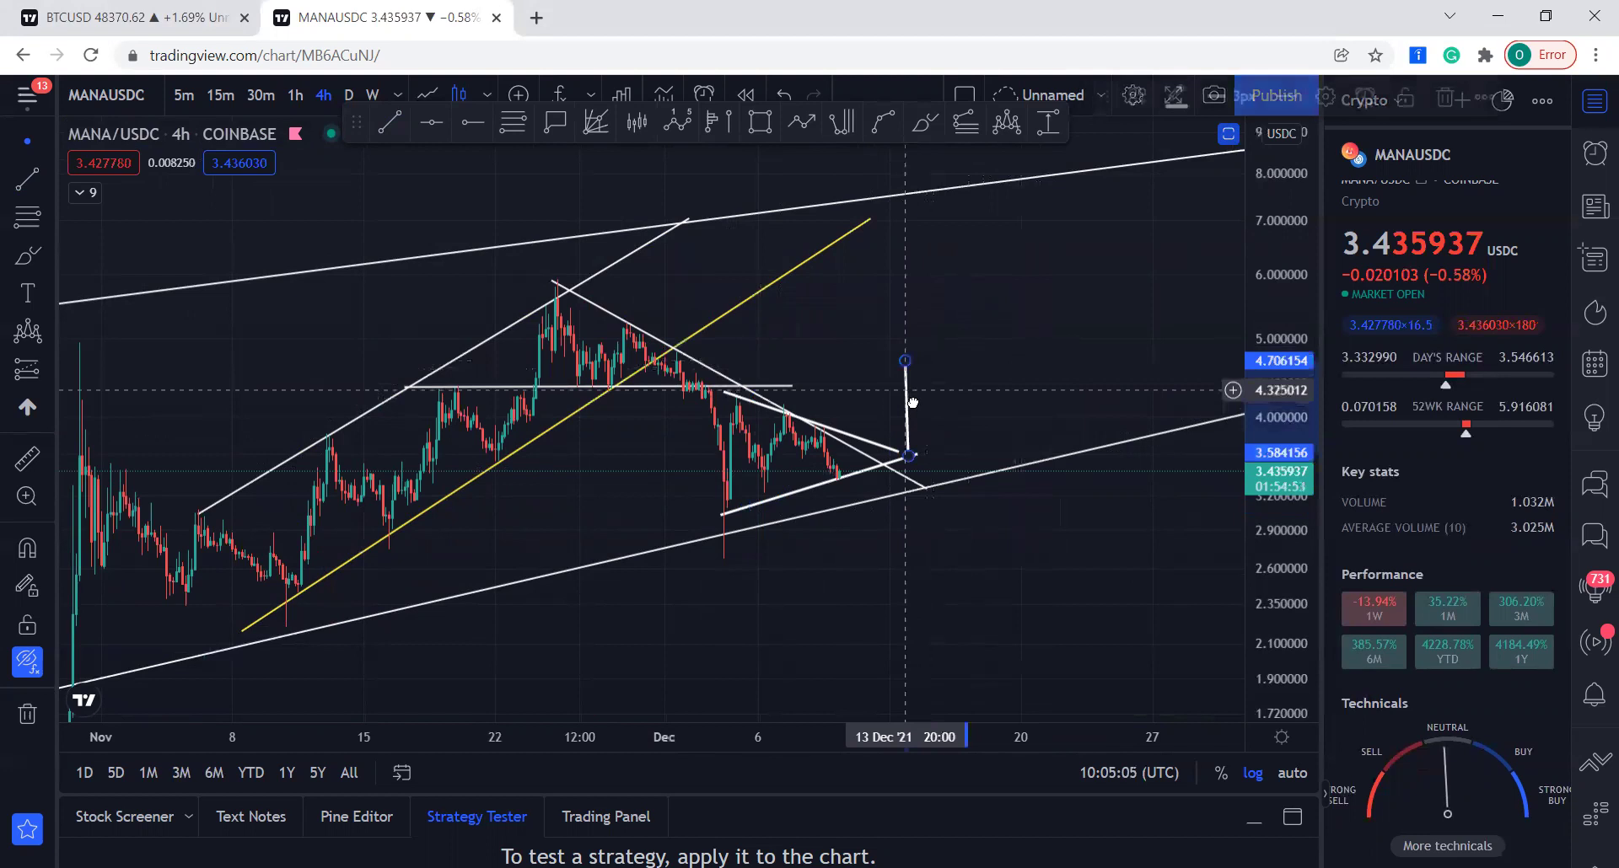
drag(906, 403, 731, 507)
mouse_move(676, 438)
mouse_down()
mouse_move(704, 480)
mouse_move(871, 505)
mouse_move(849, 506)
mouse_move(915, 495)
mouse_up()
Circle the two November price lows with the Brush.
scroll(1087, 599, down, 3)
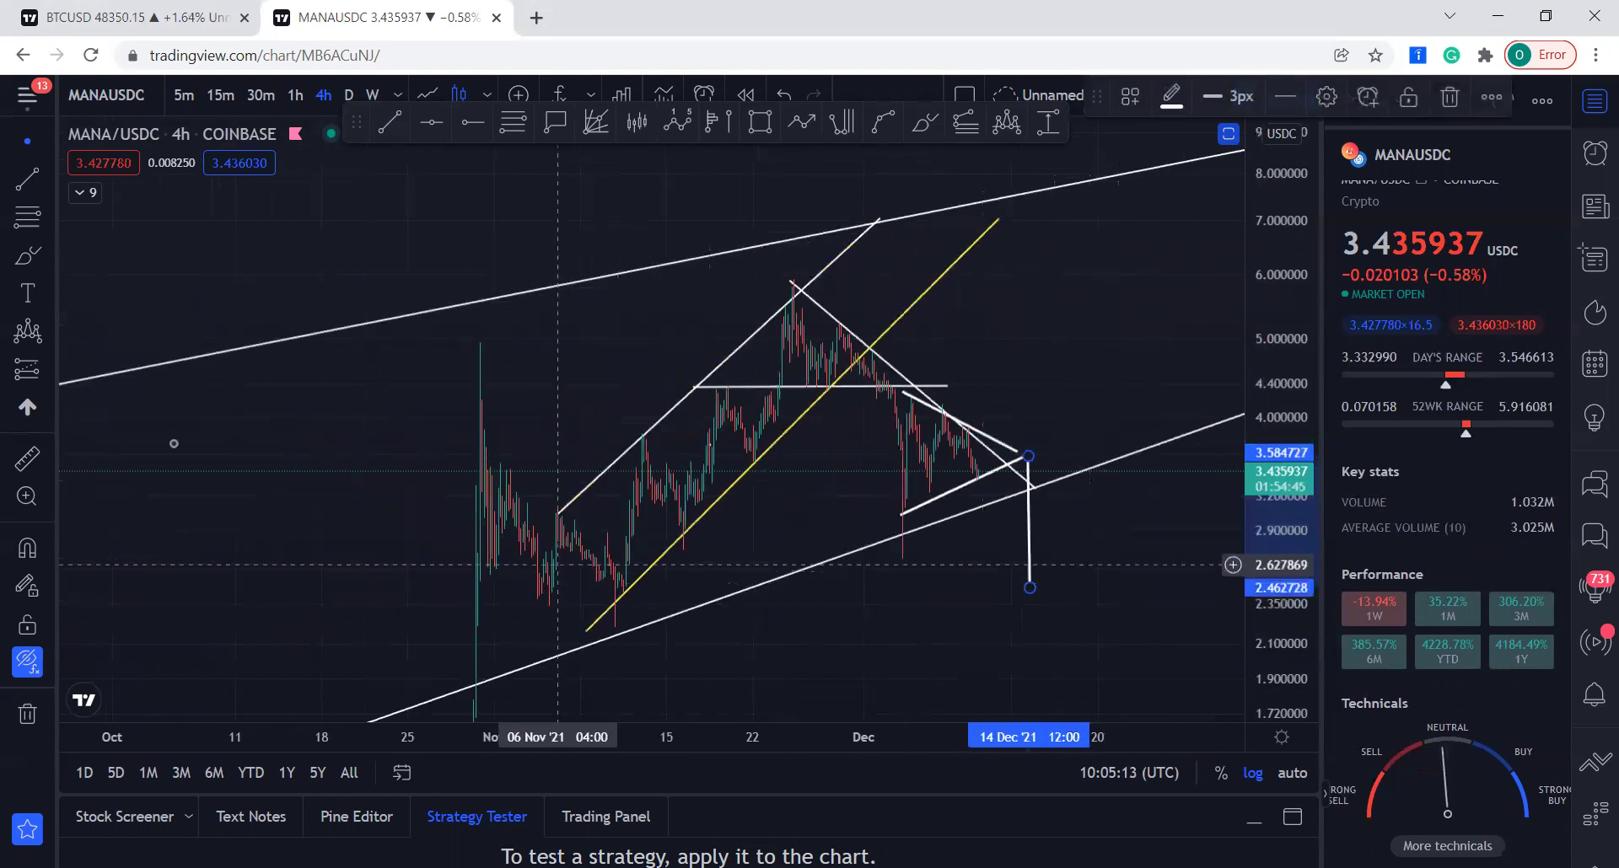
click(27, 255)
drag(637, 581, 614, 599)
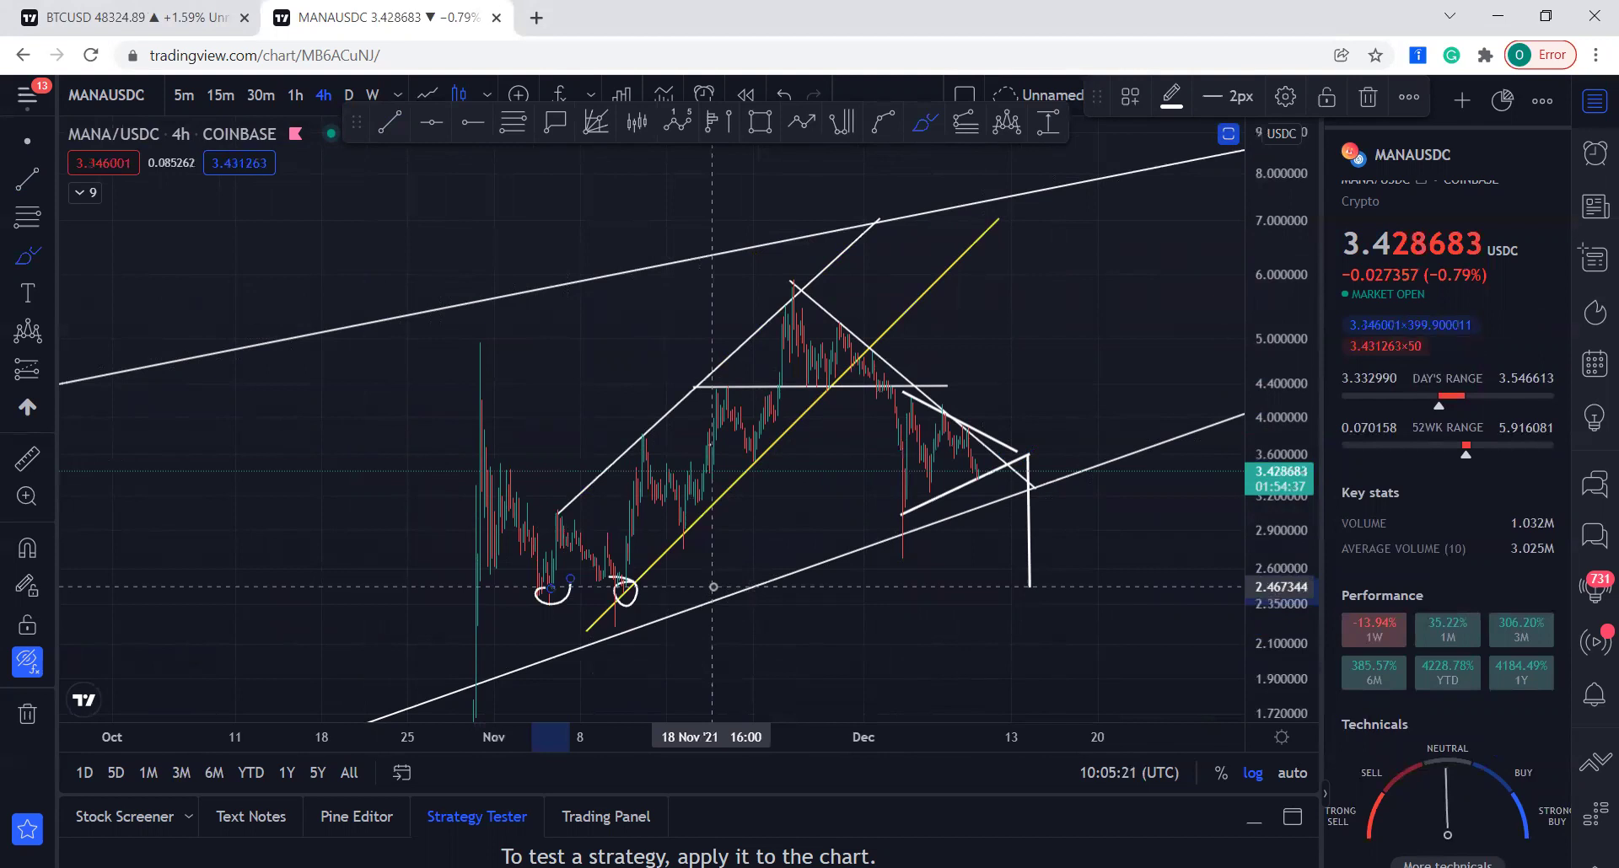
Place a horizontal line at 2.467344 through the November lows, level with the projected line's lower end.
key(alt+h)
scroll(1286, 560, down, 2)
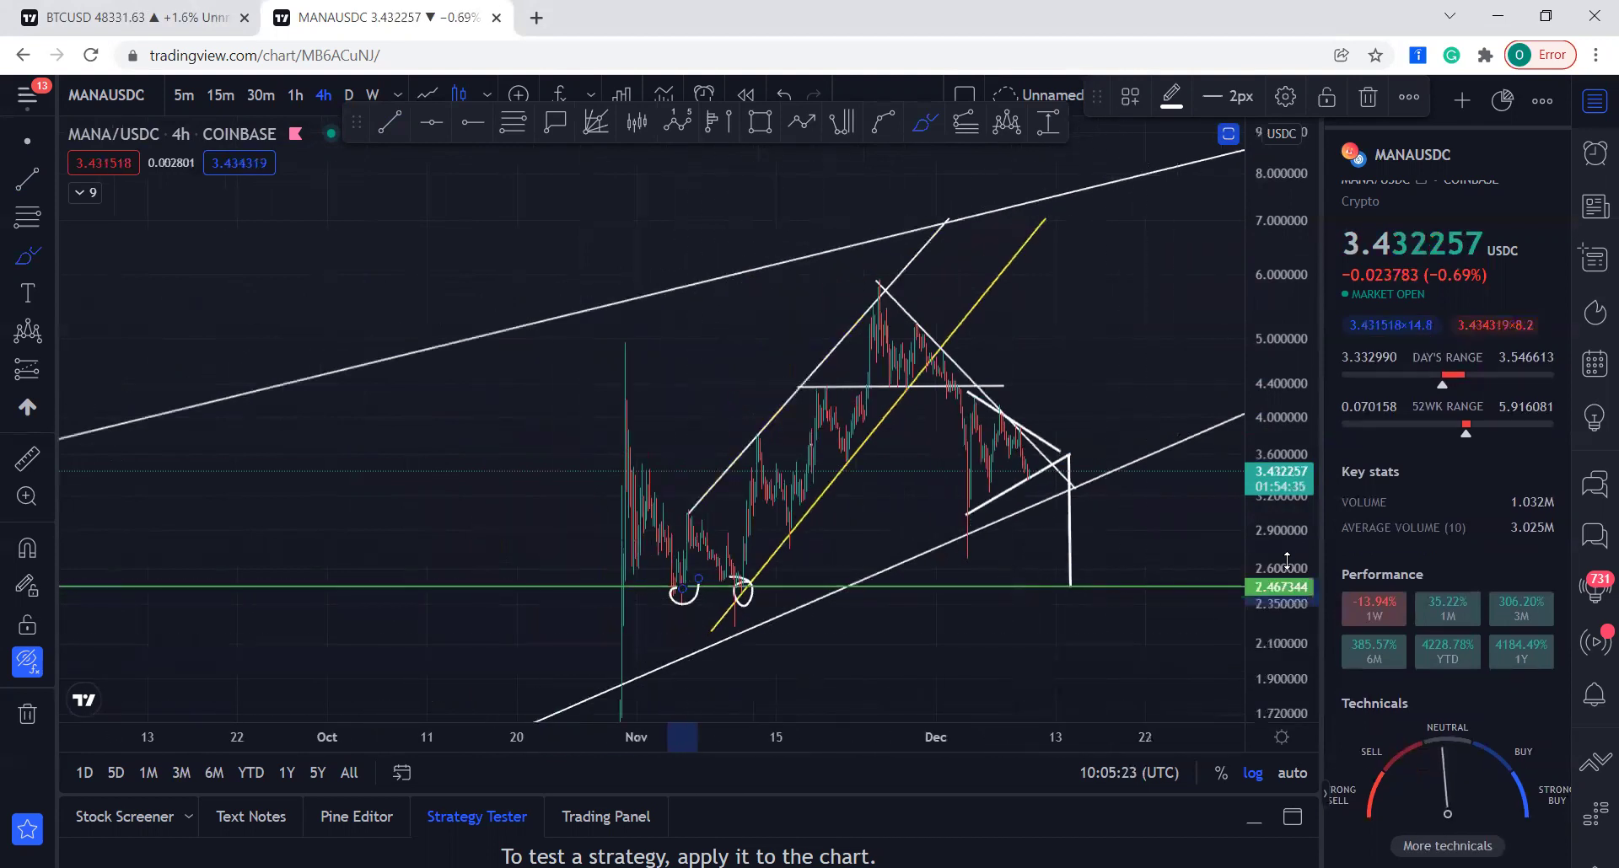
drag(1287, 561, 1240, 617)
key(Escape)
drag(985, 616, 880, 572)
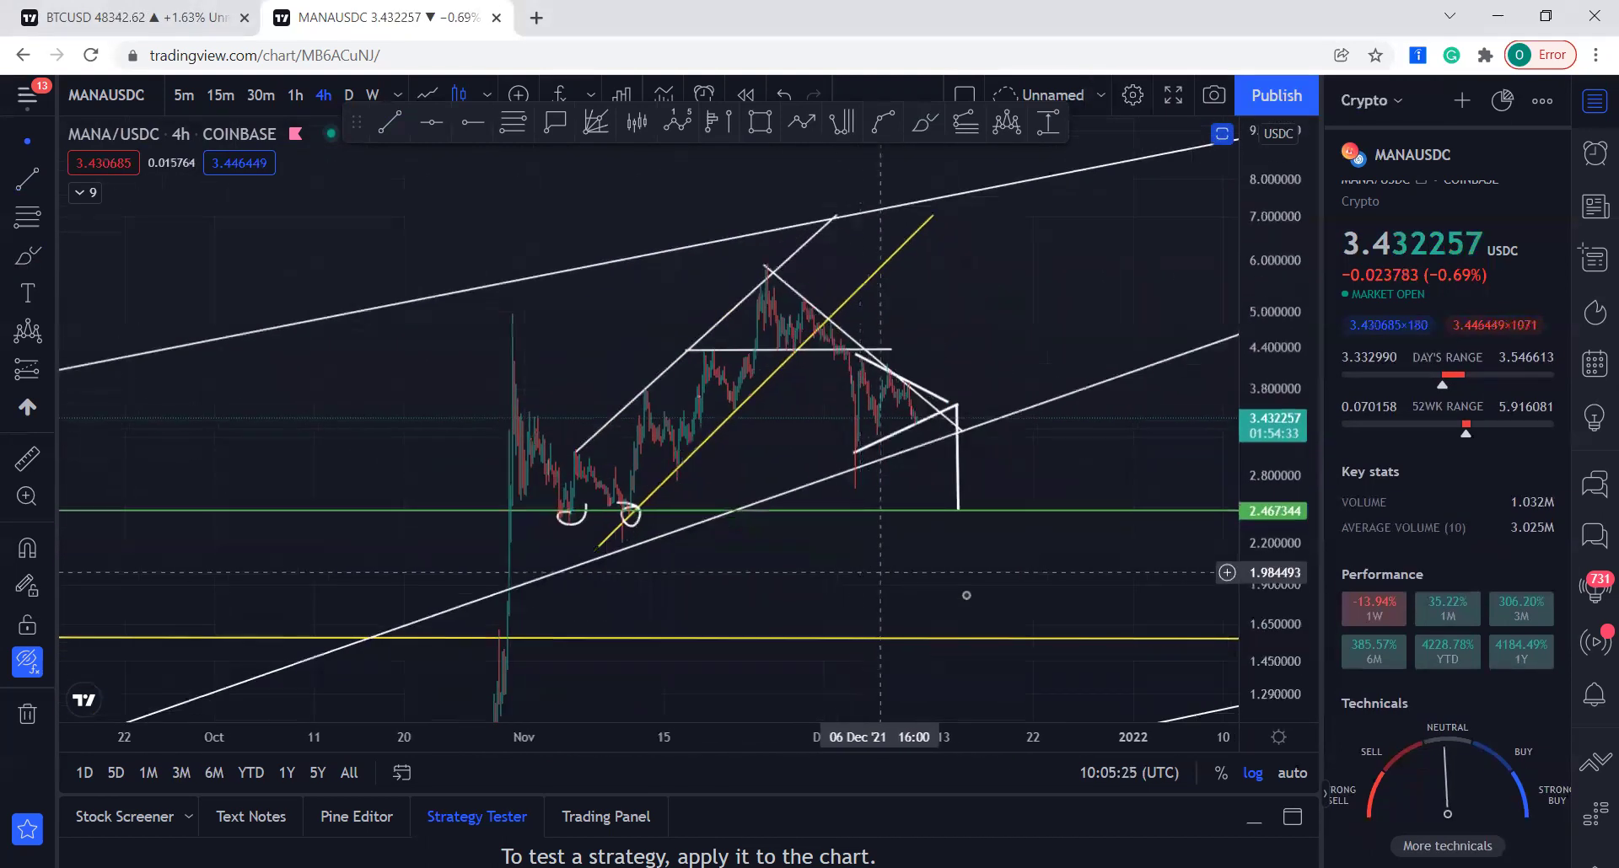
Draw a Fibonacci retracement from the November high at 5.935668 to the November low at 2.195317.
scroll(966, 595, down, 2)
key(alt+f)
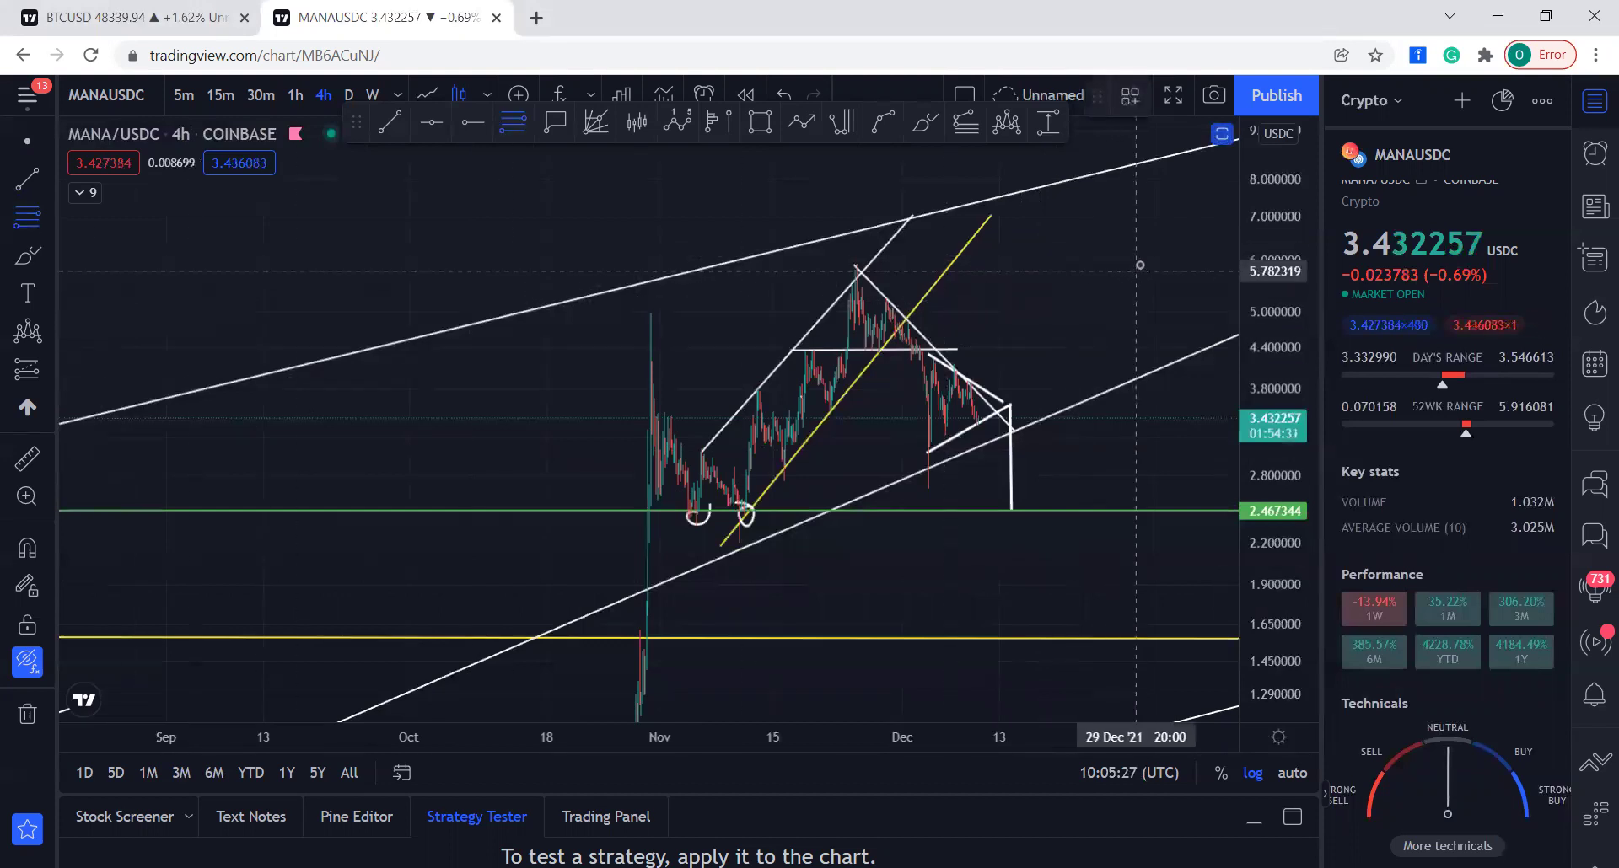
click(1140, 264)
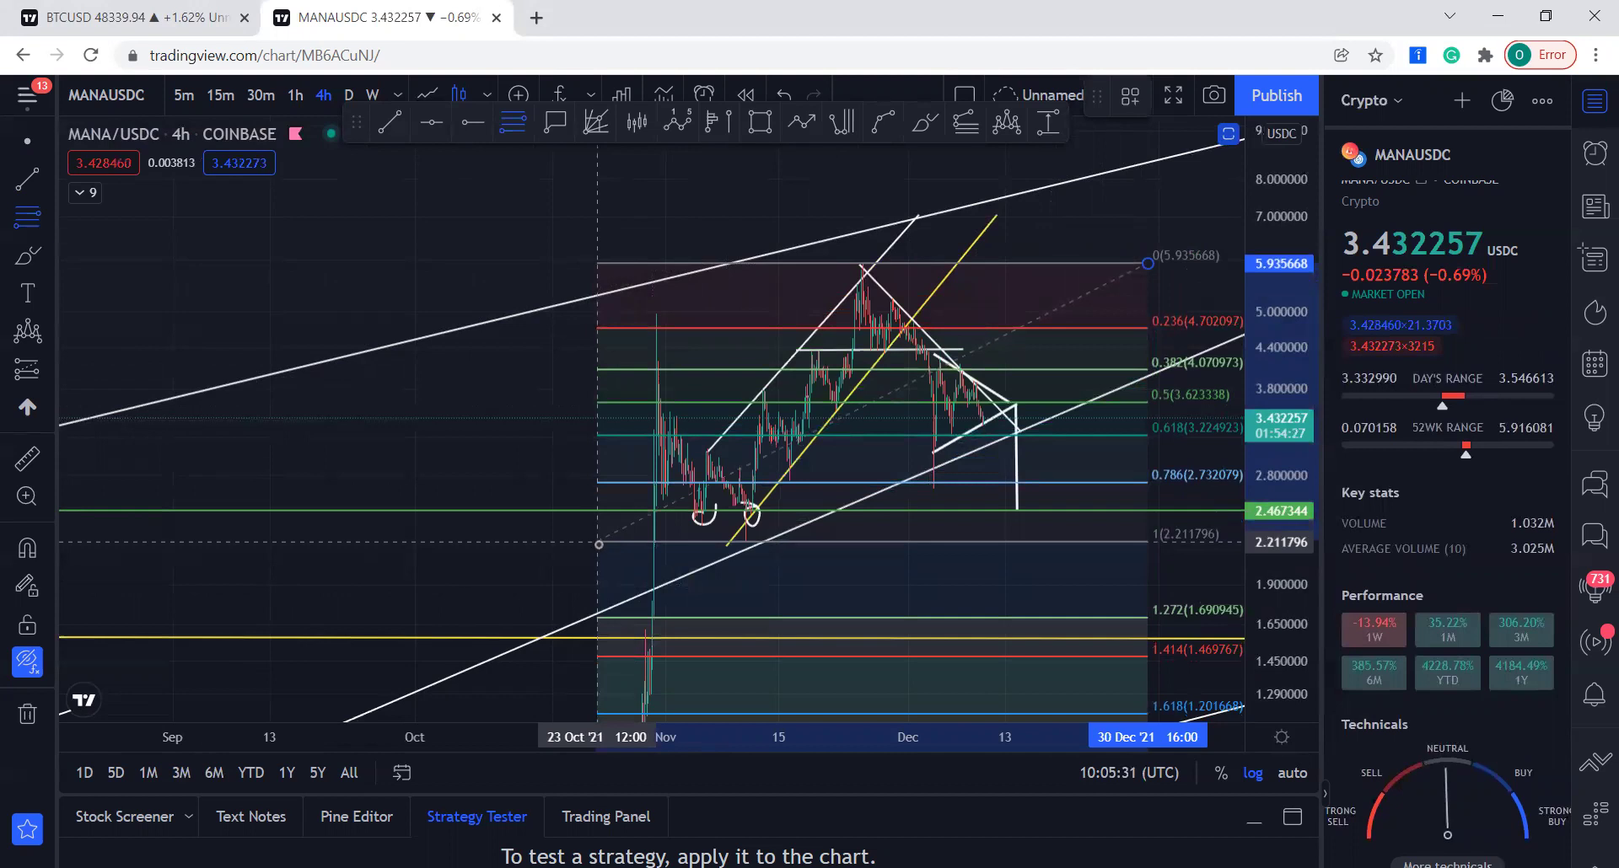
click(599, 544)
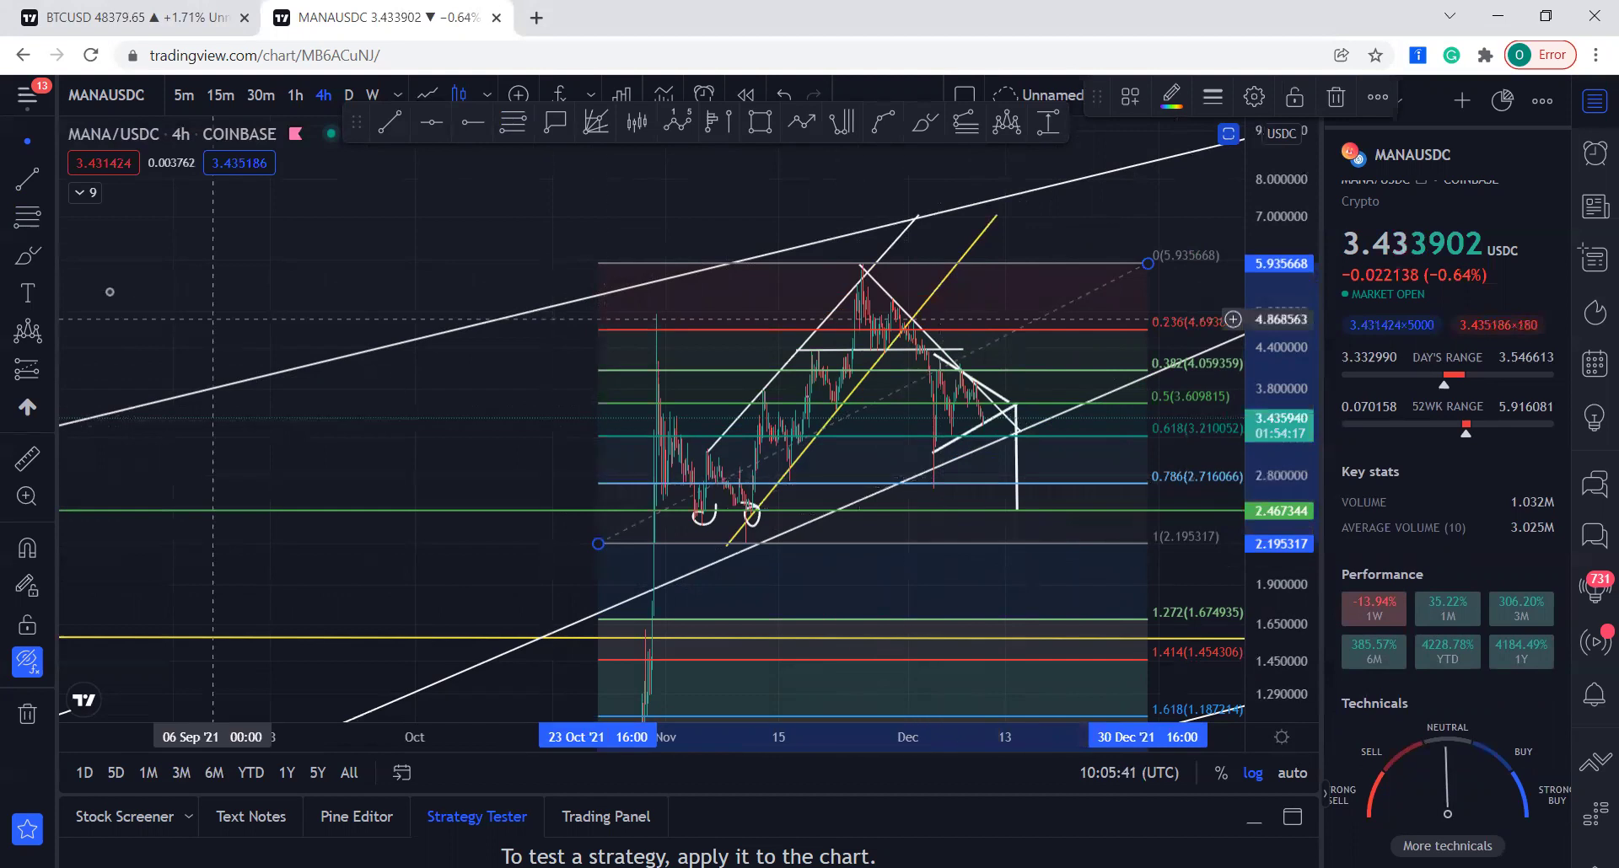
Mark the December low at the 0.786 level with the Brush, and delete the mark and the Fibonacci retracement.
click(30, 265)
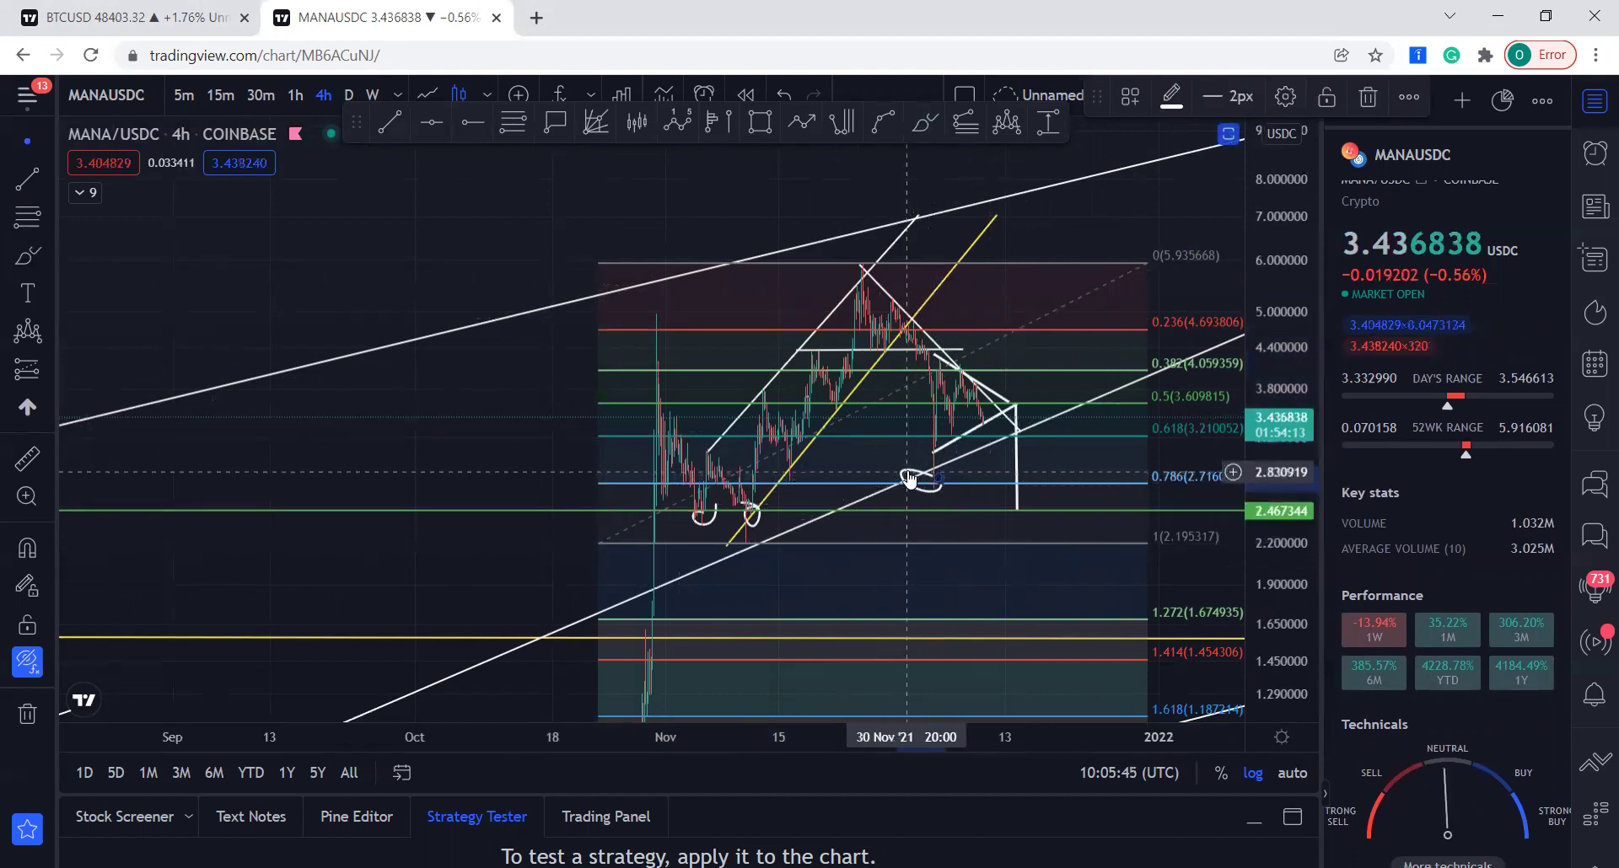
key(Delete)
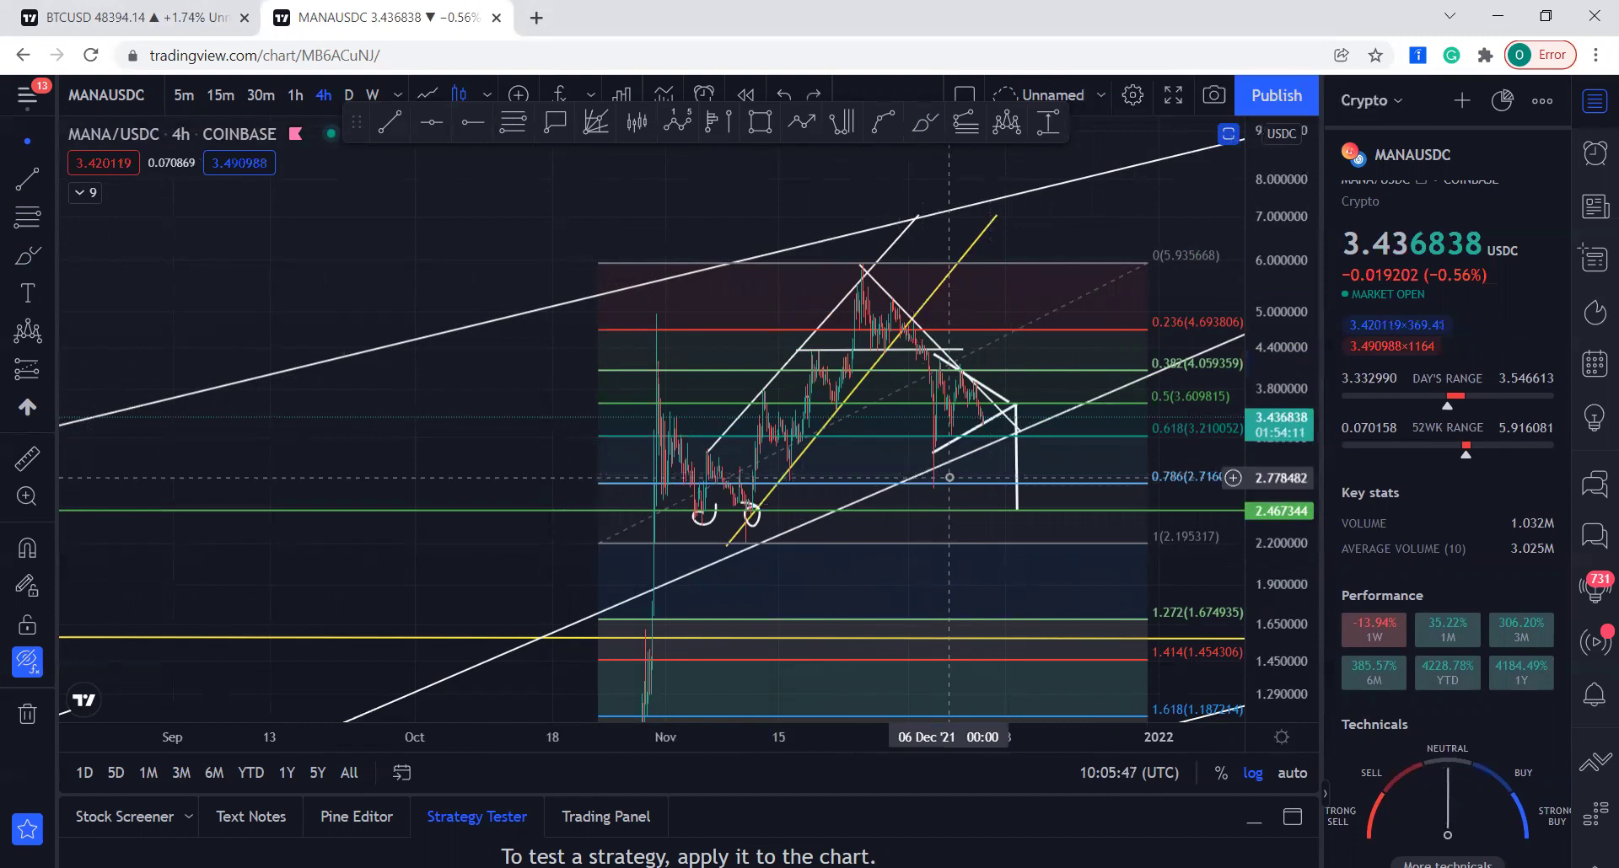
key(Delete)
Remove both brush circles around the November lows.
scroll(865, 520, up, 2)
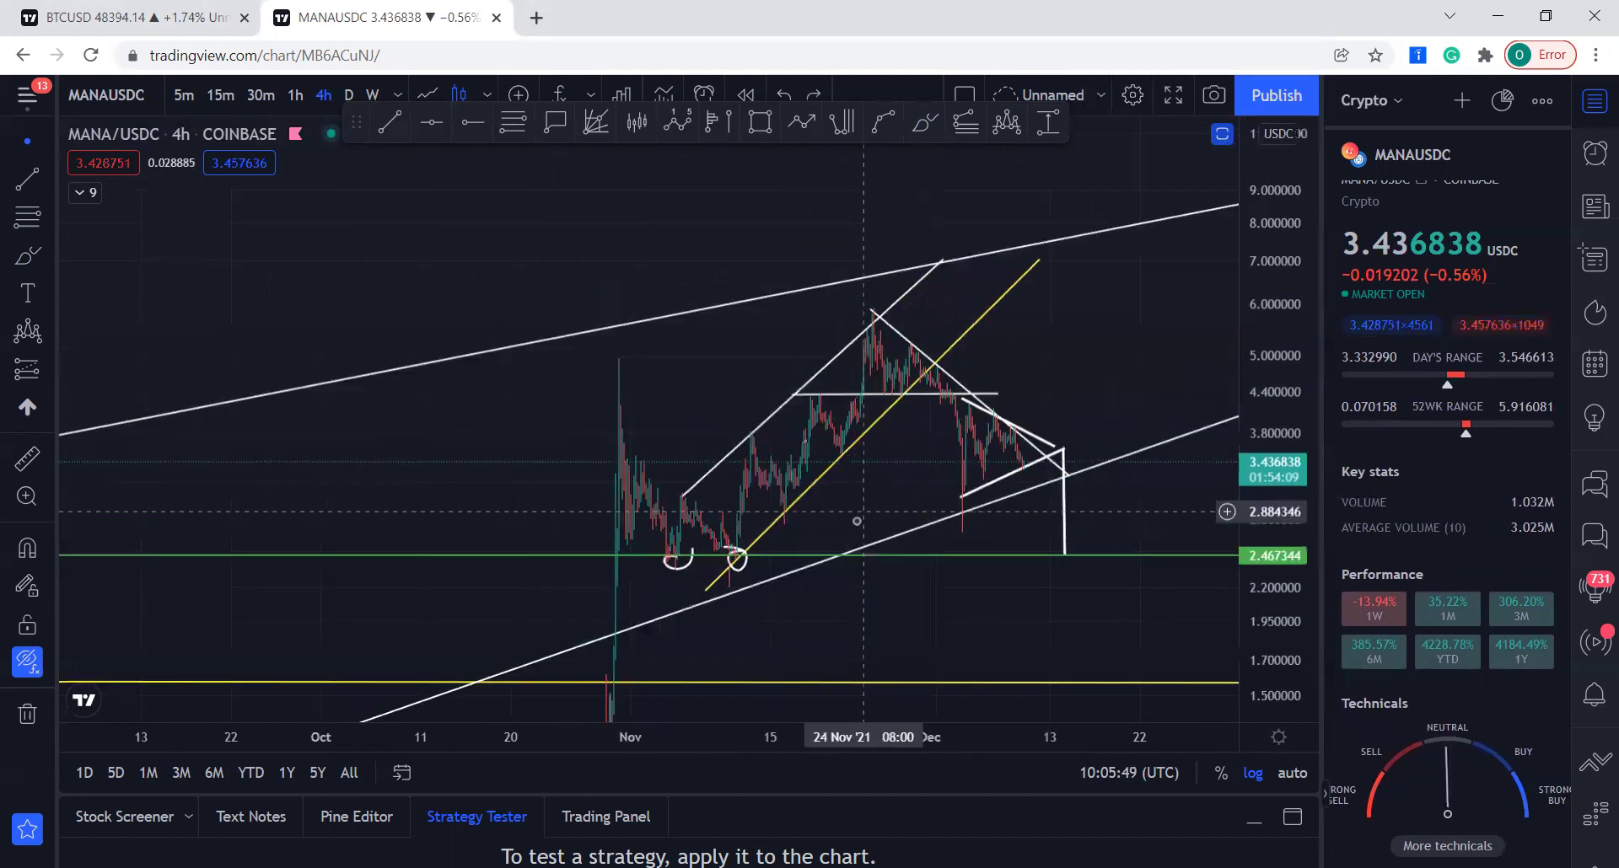
right_click(747, 569)
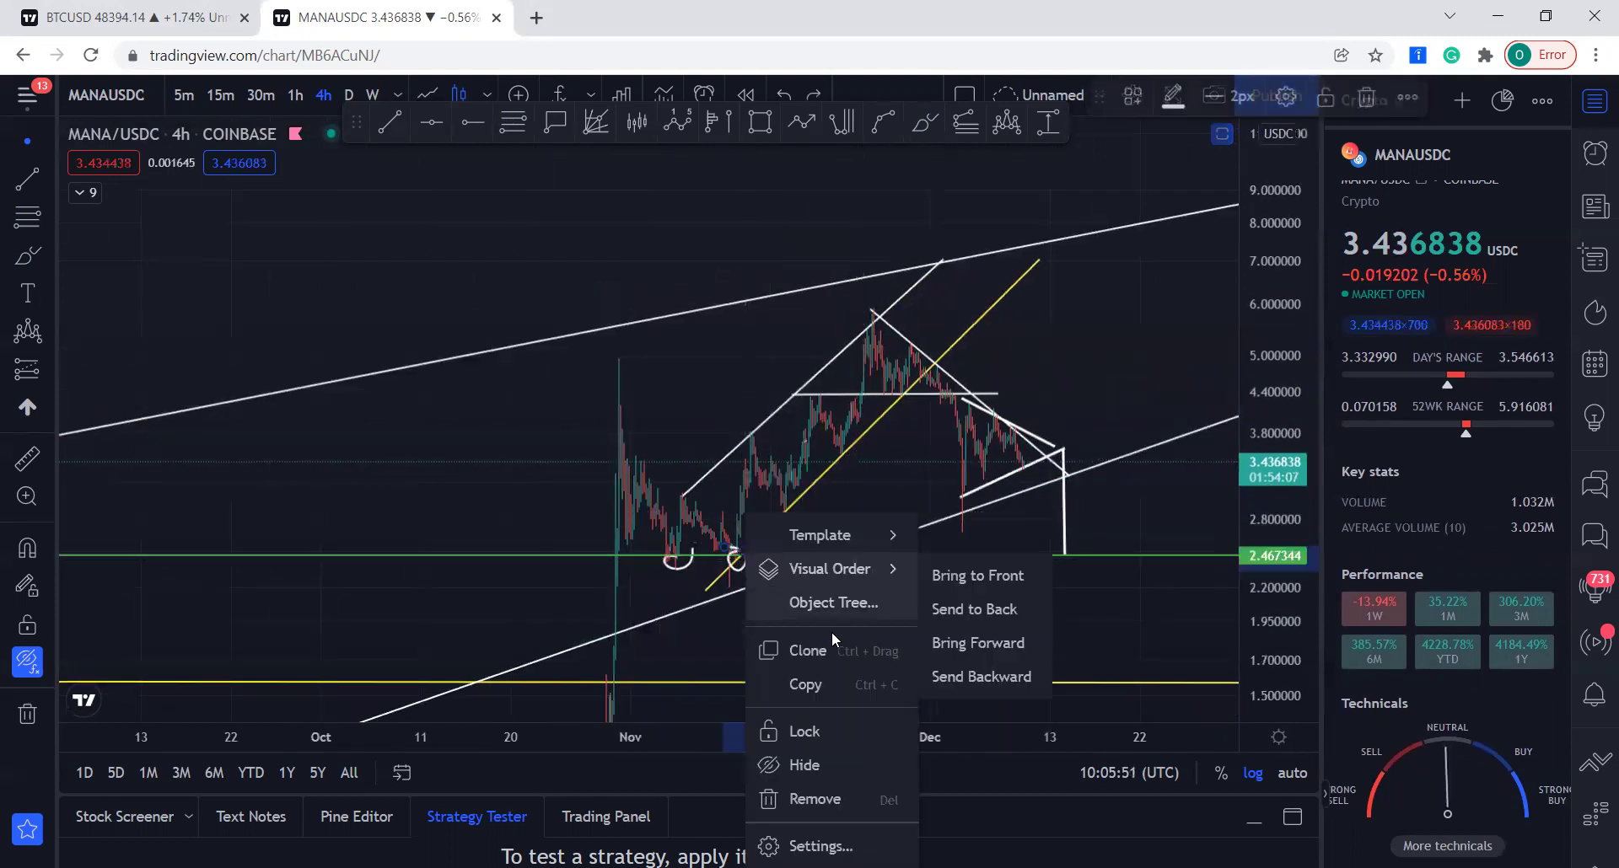
click(816, 799)
right_click(687, 577)
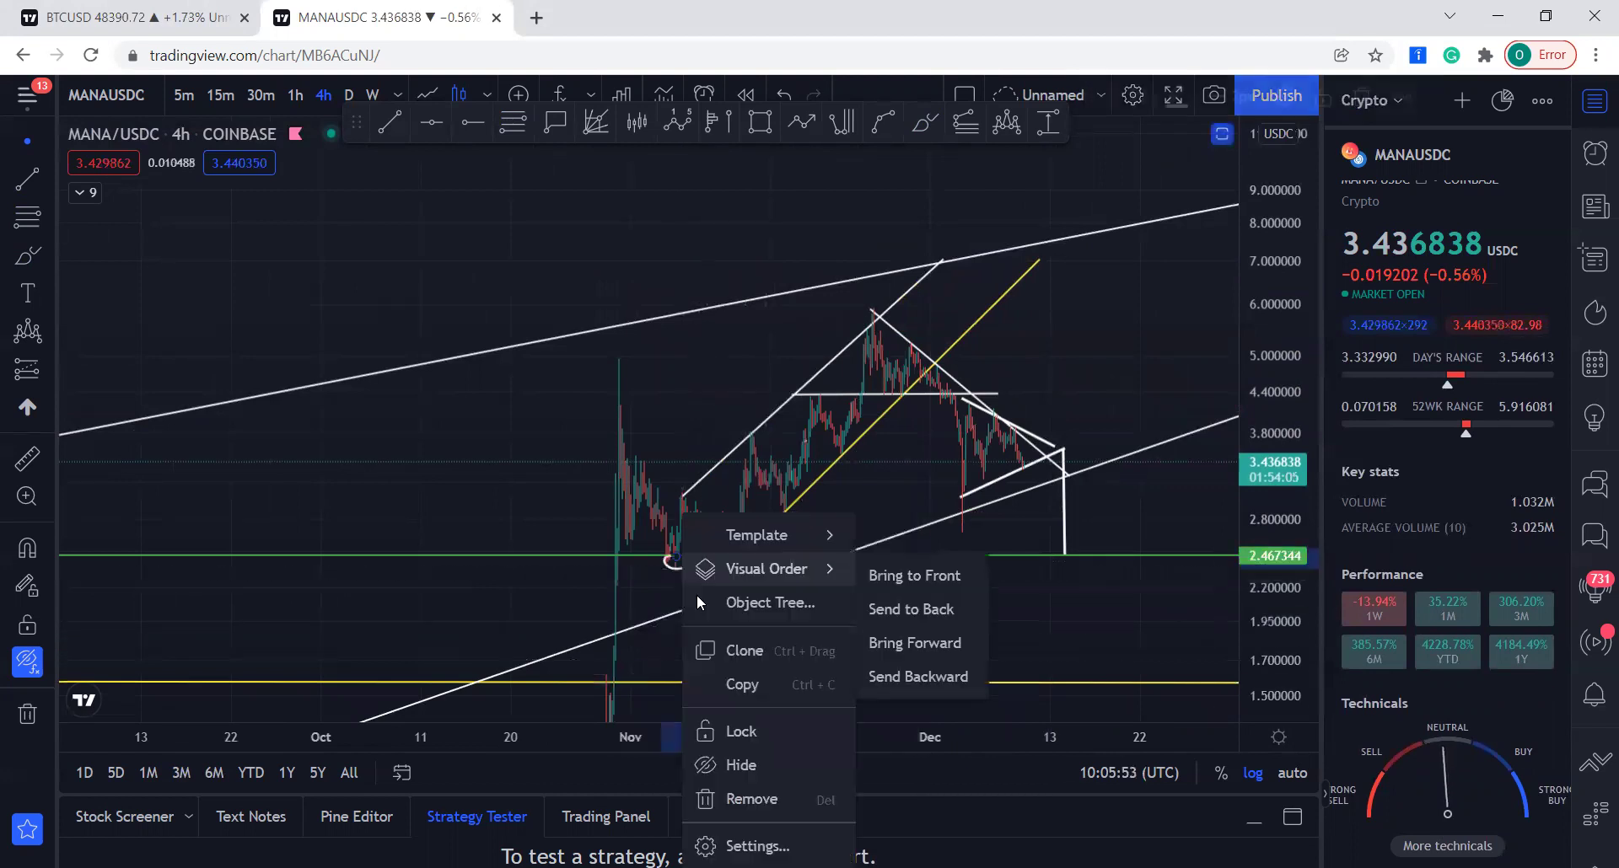
click(763, 792)
Check the BTCUSD 1-hour chart and return to the MANAUSDC chart.
scroll(1090, 647, up, 3)
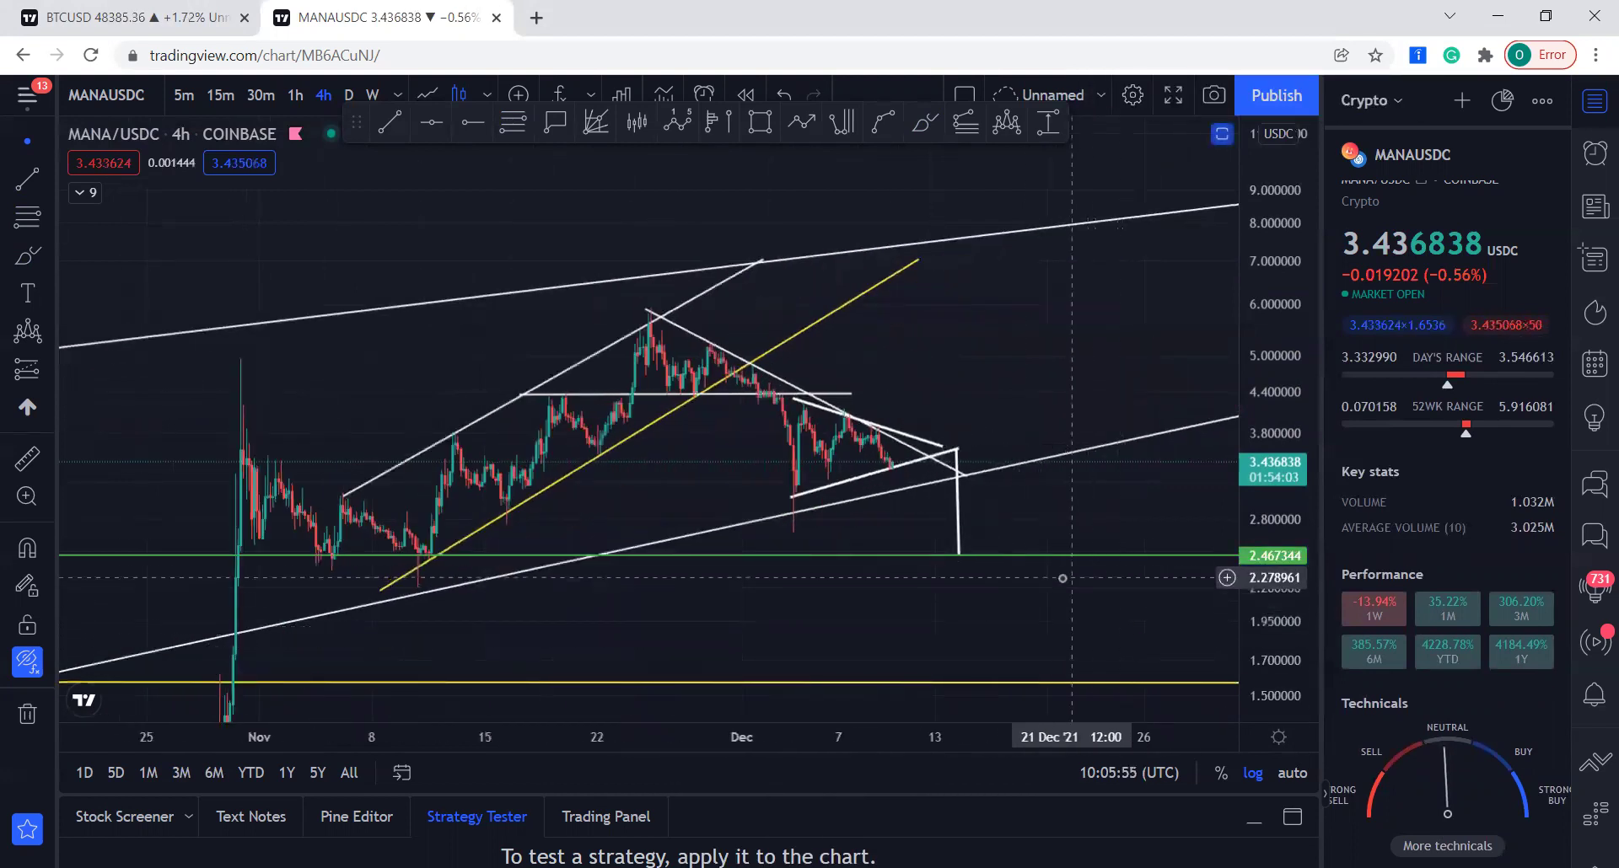
key(ctrl+Tab)
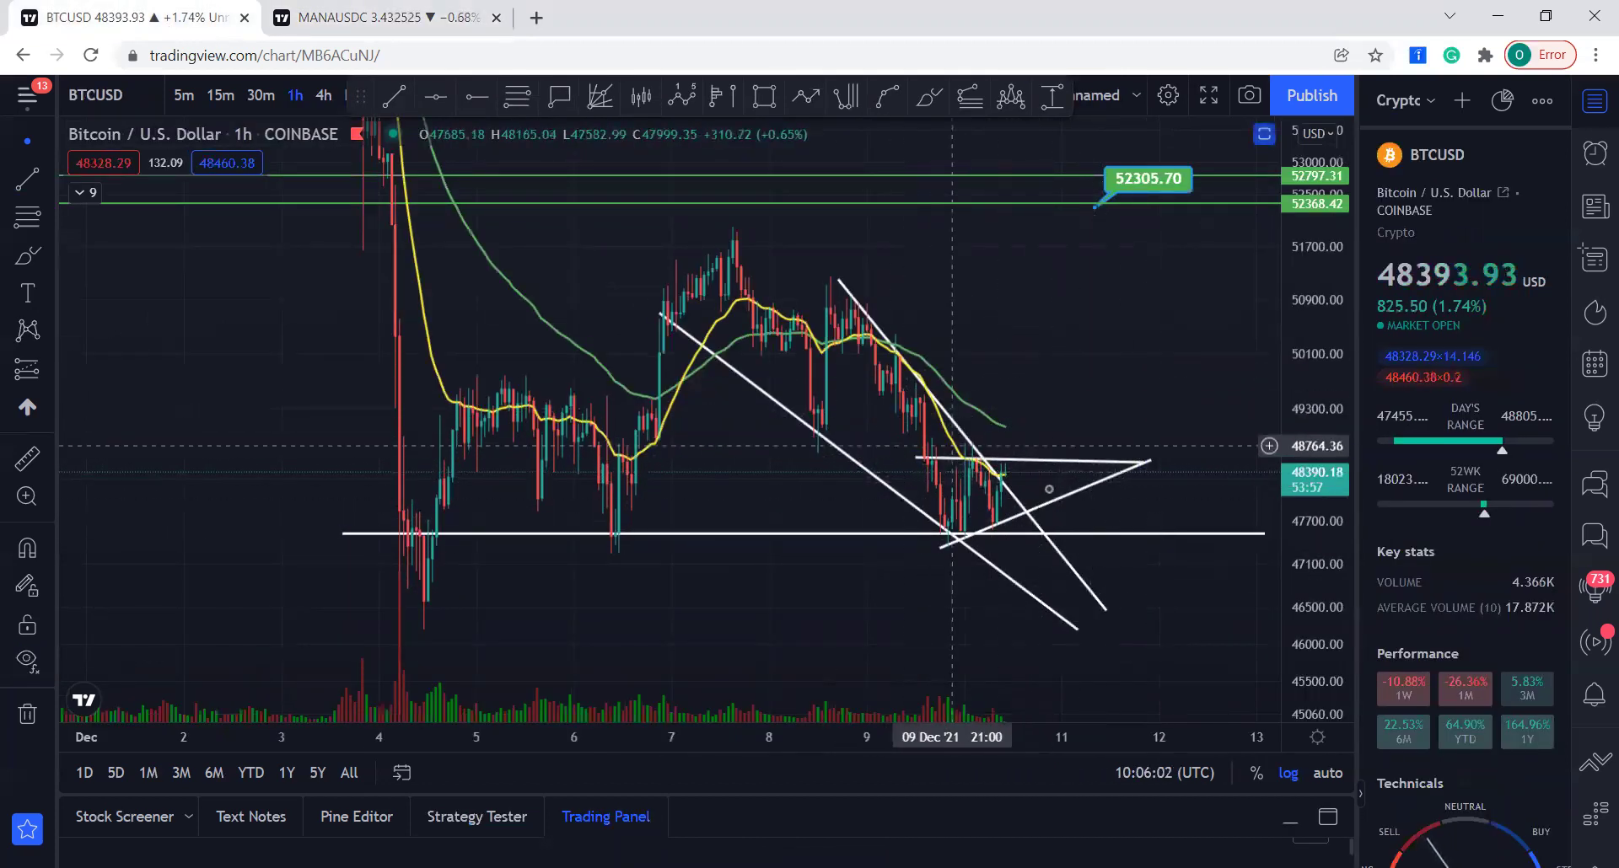
click(396, 19)
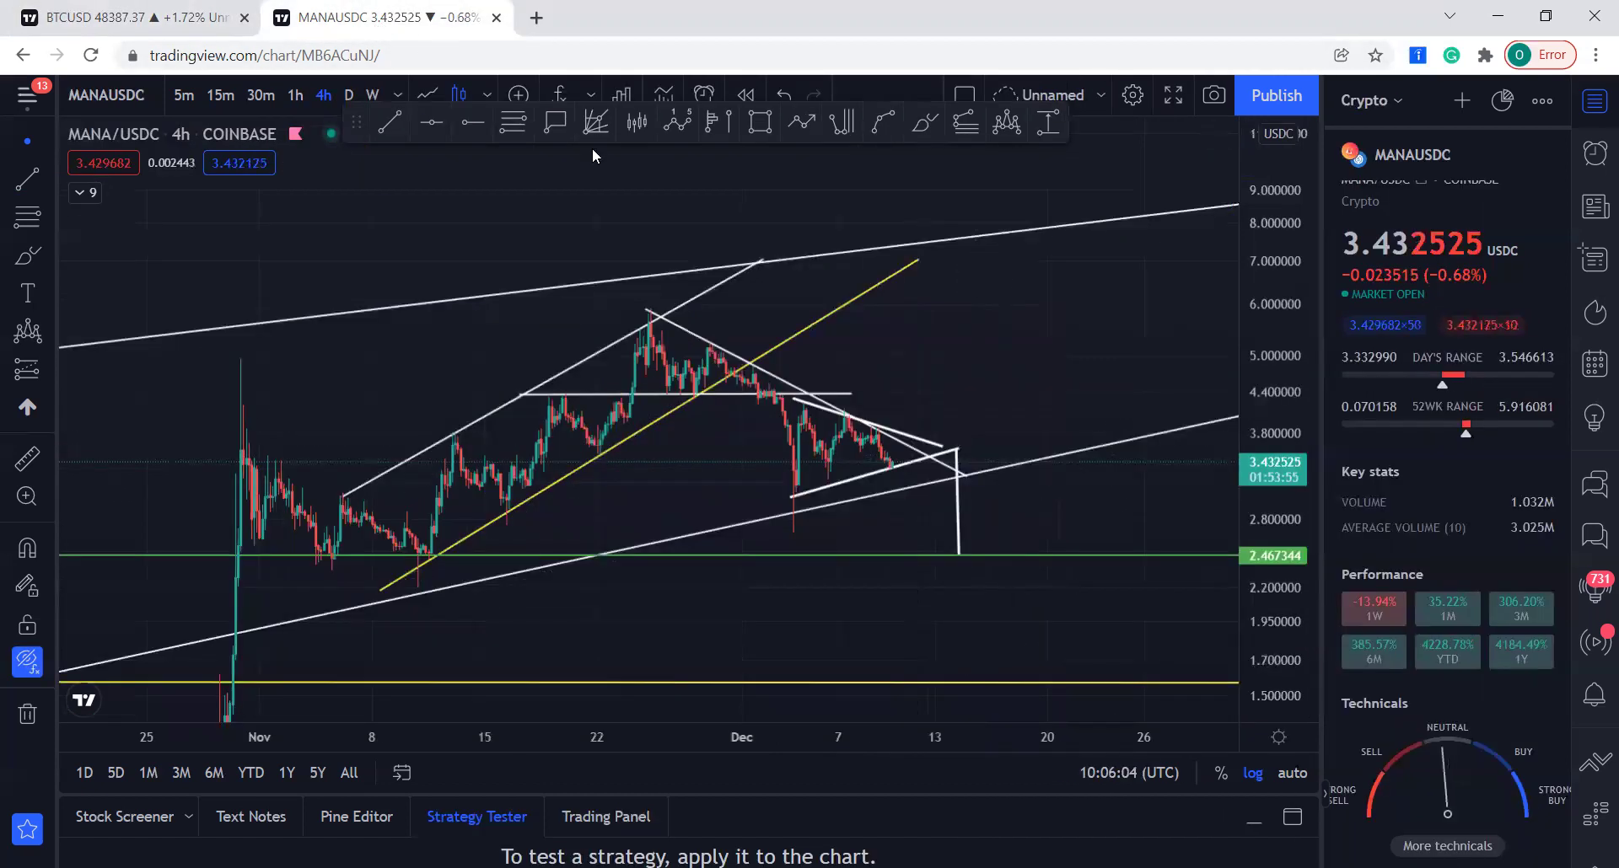
Examine the MANA/USDC price history back to April within the long-term rising channel, and return to the December triangle.
scroll(1115, 564, down, 3)
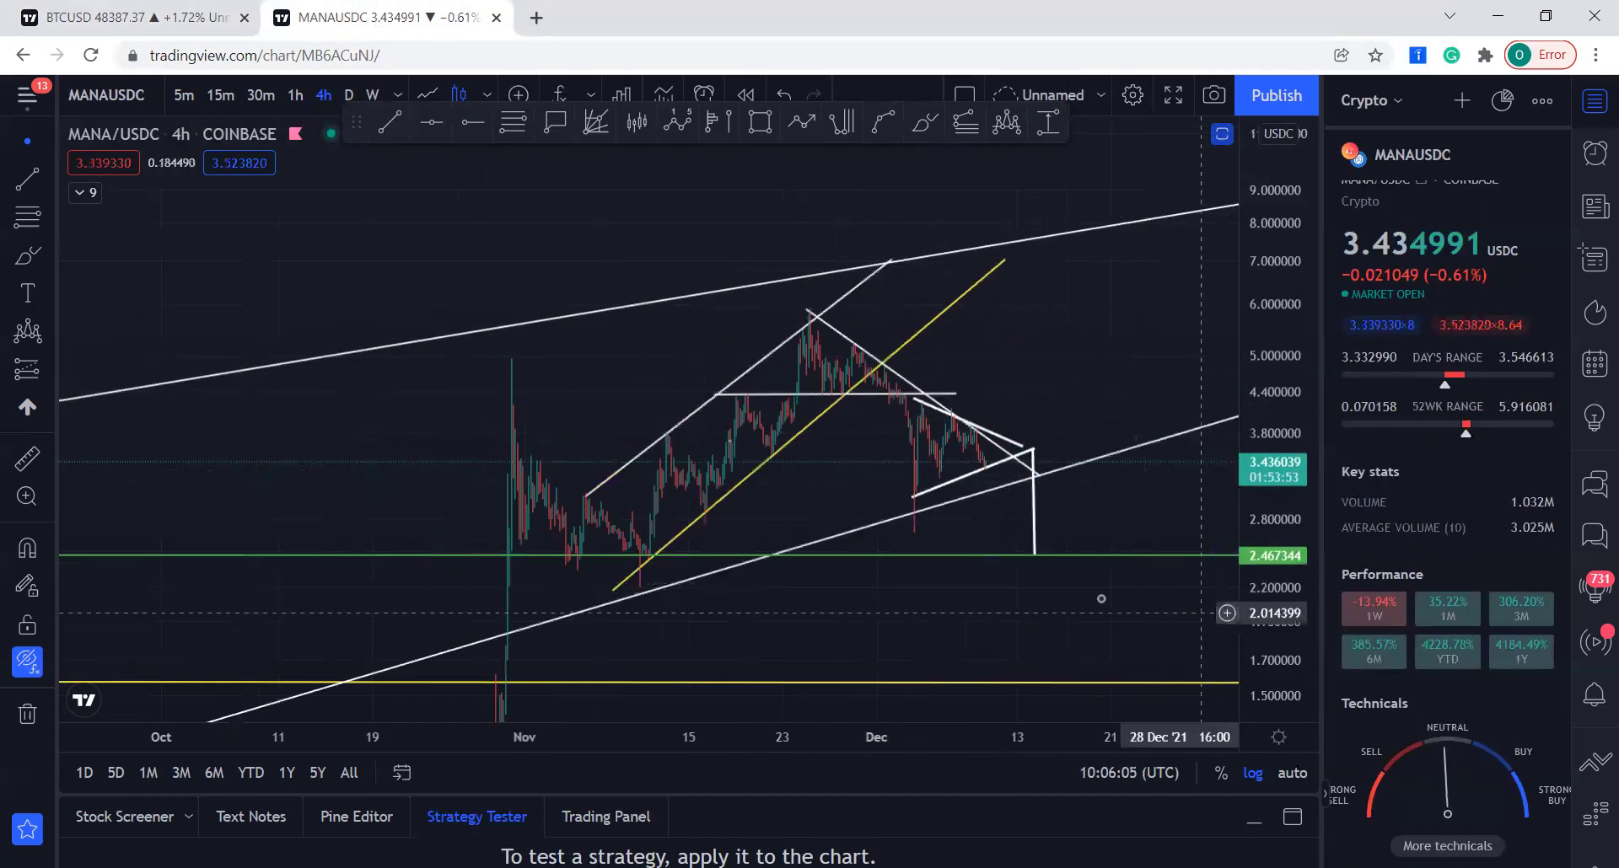
scroll(1175, 558, down, 3)
scroll(1176, 558, down, 5)
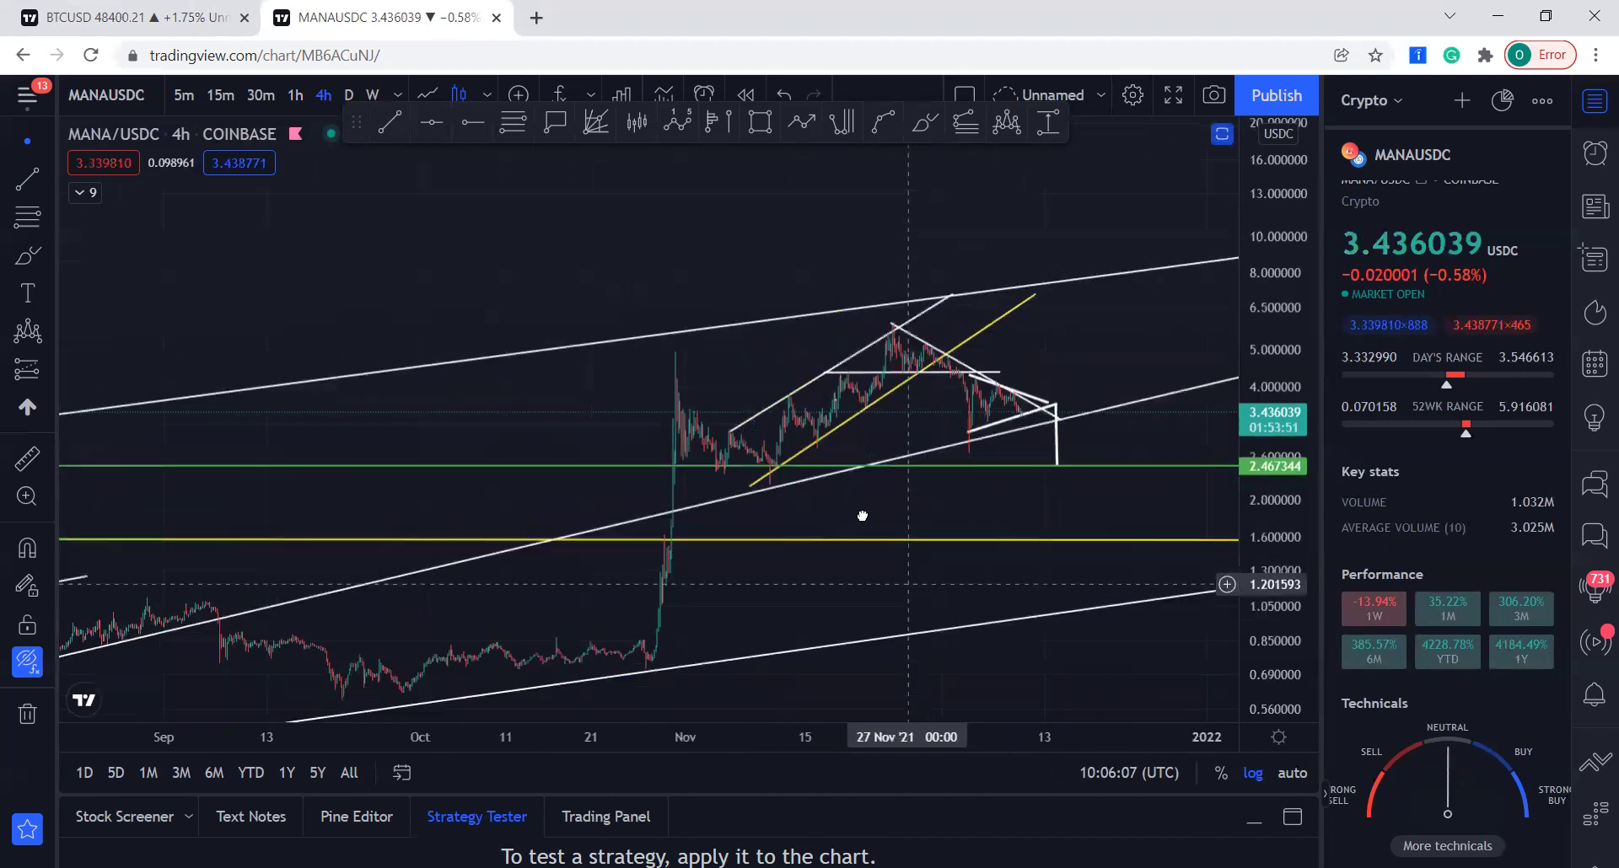
drag(1275, 458, 1271, 538)
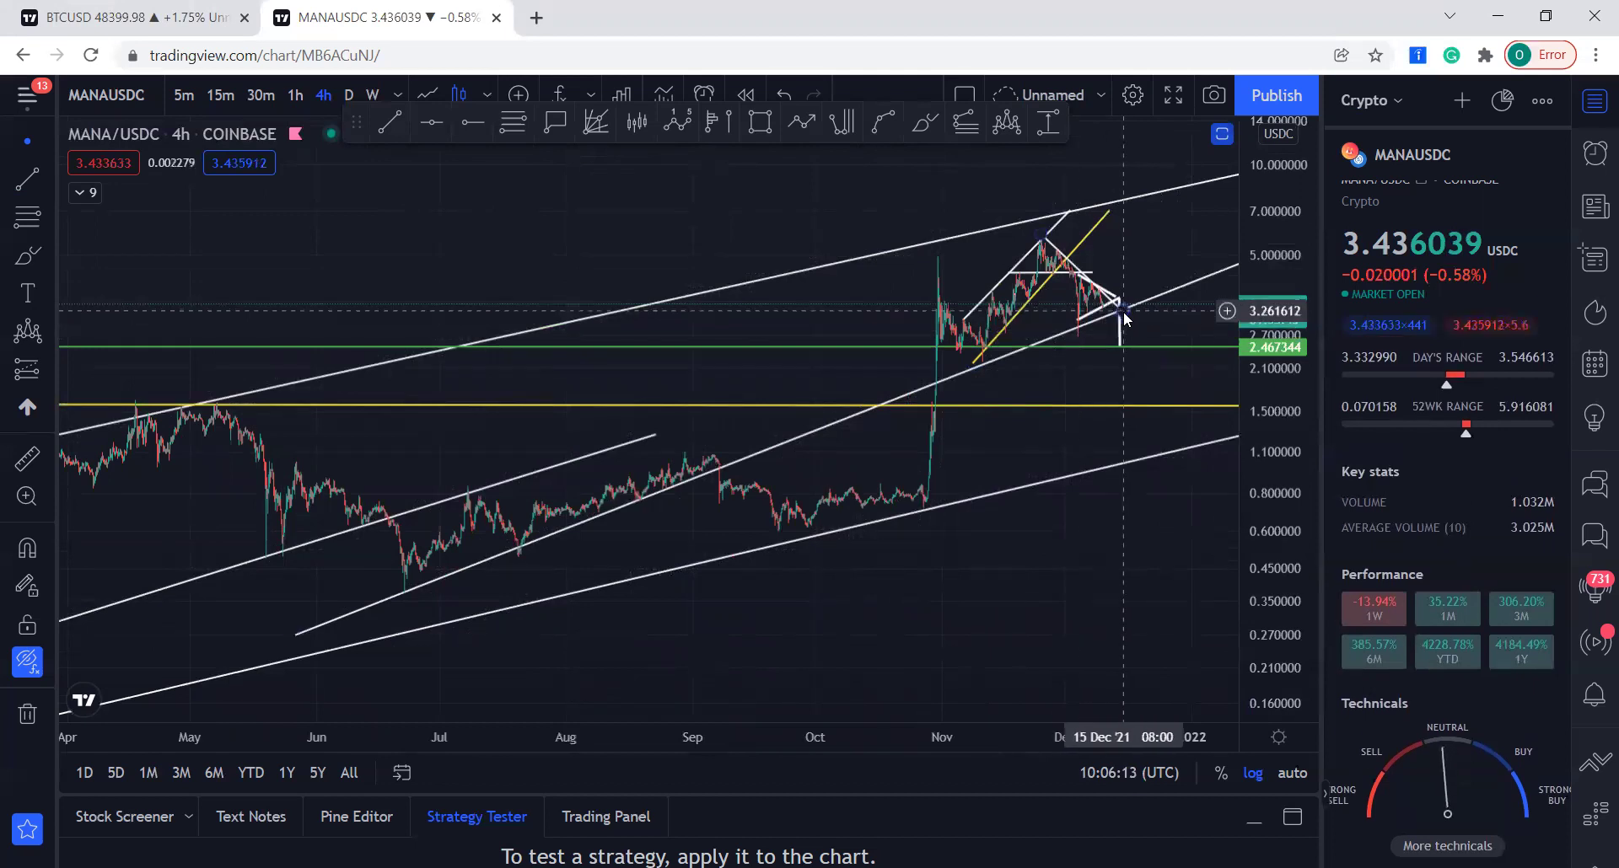
drag(1125, 378, 1096, 451)
scroll(1092, 458, up, 4)
drag(1288, 497, 1281, 312)
drag(1047, 495, 1123, 572)
scroll(1123, 572, up, 5)
scroll(1005, 567, up, 3)
drag(929, 567, 1003, 618)
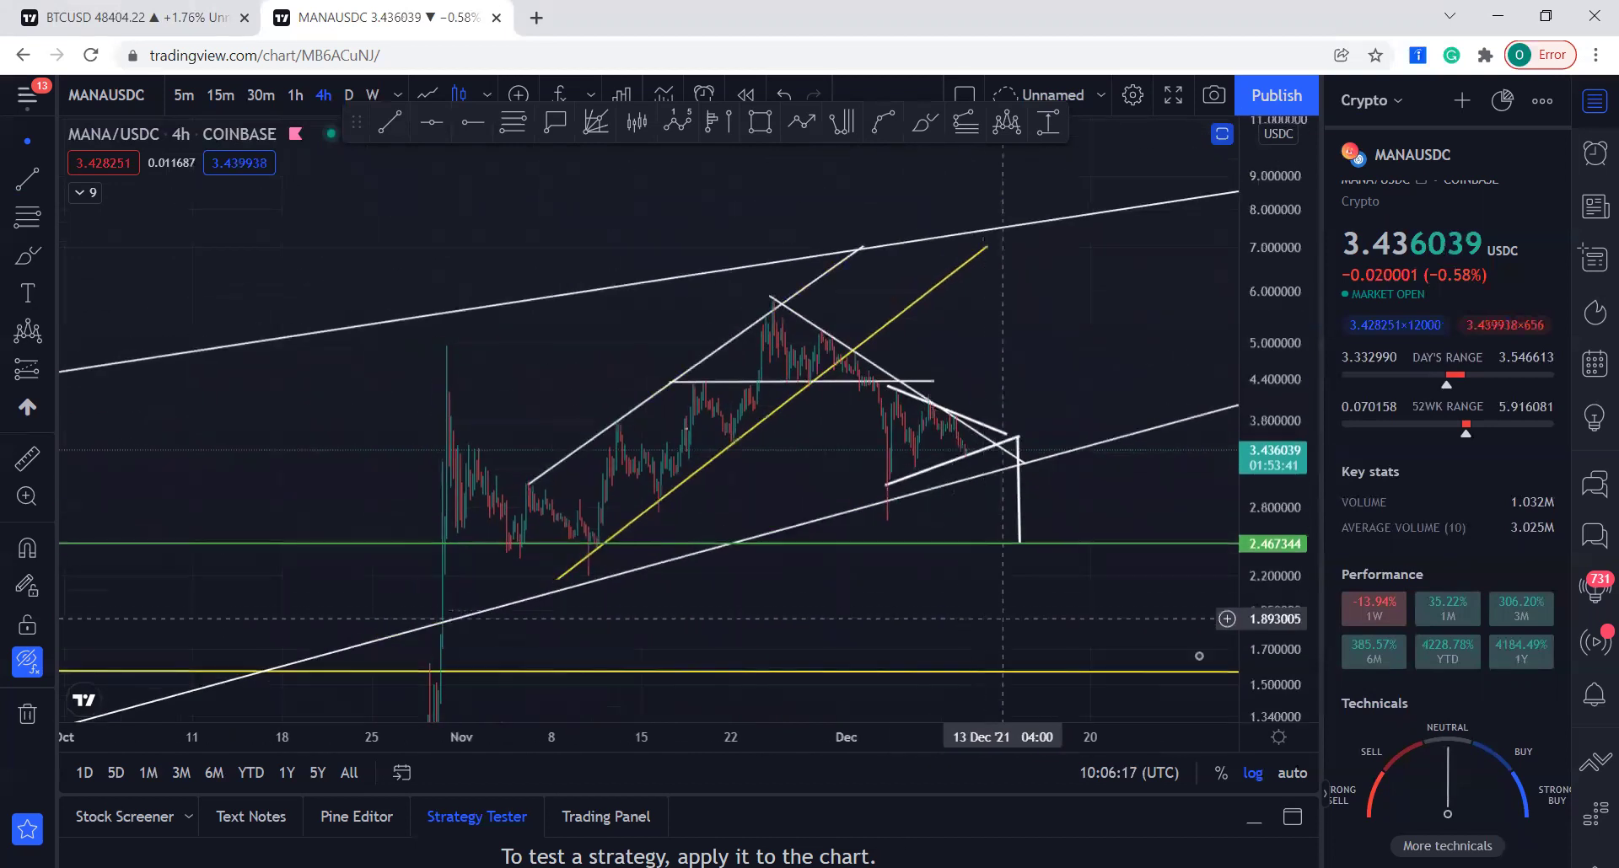
drag(1290, 650, 1292, 592)
scroll(1009, 644, up, 3)
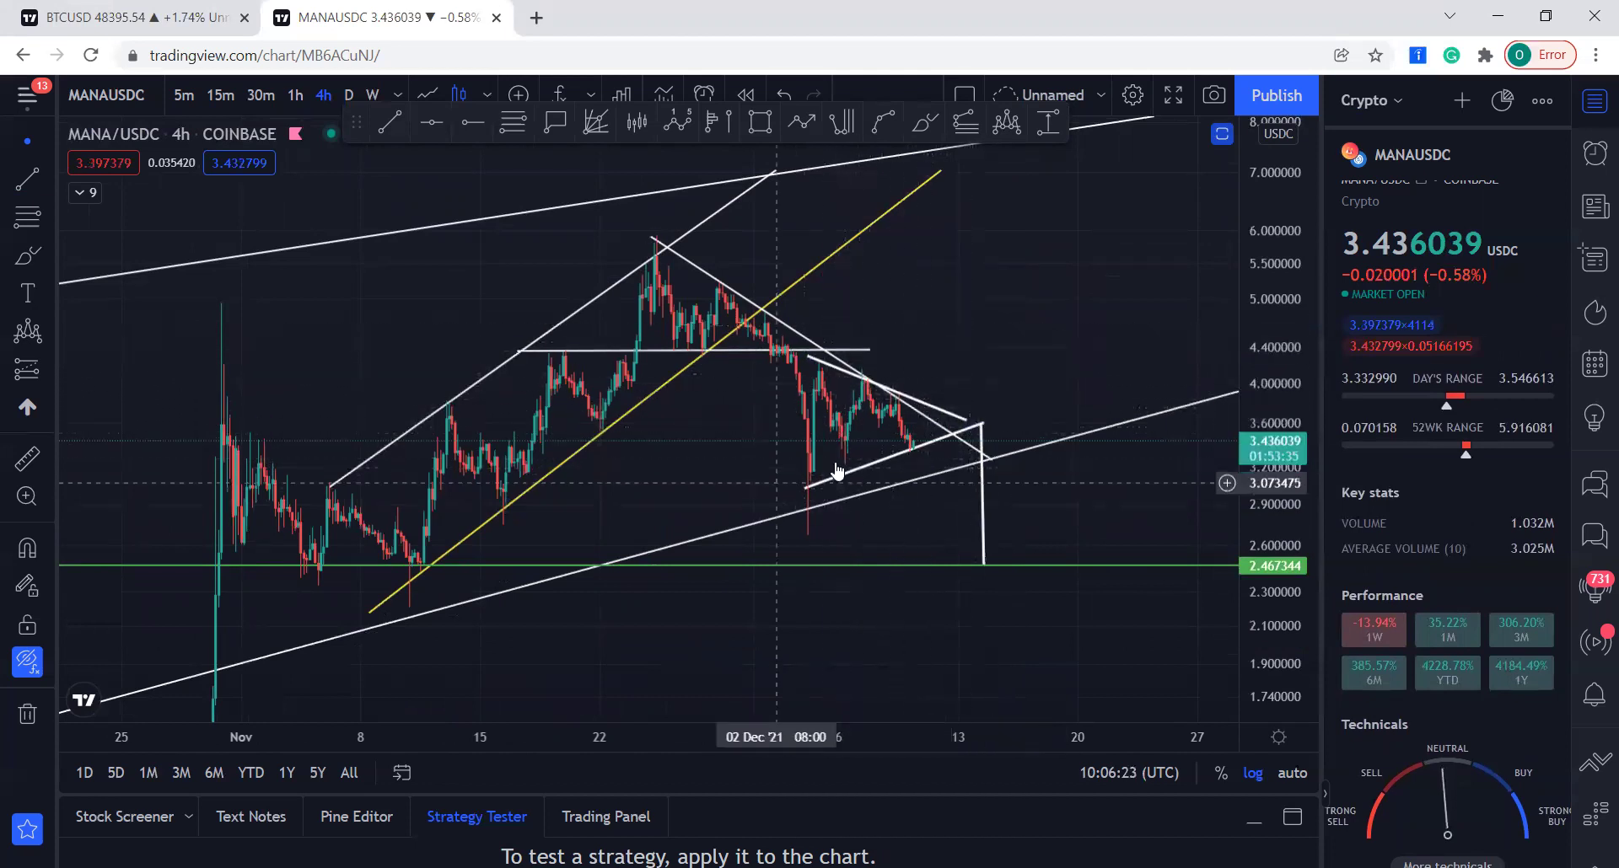
Draw a vertical trend line from the November peak at about 5.87 down to the horizontal neckline at about 4.37.
scroll(163, 329, up, 2)
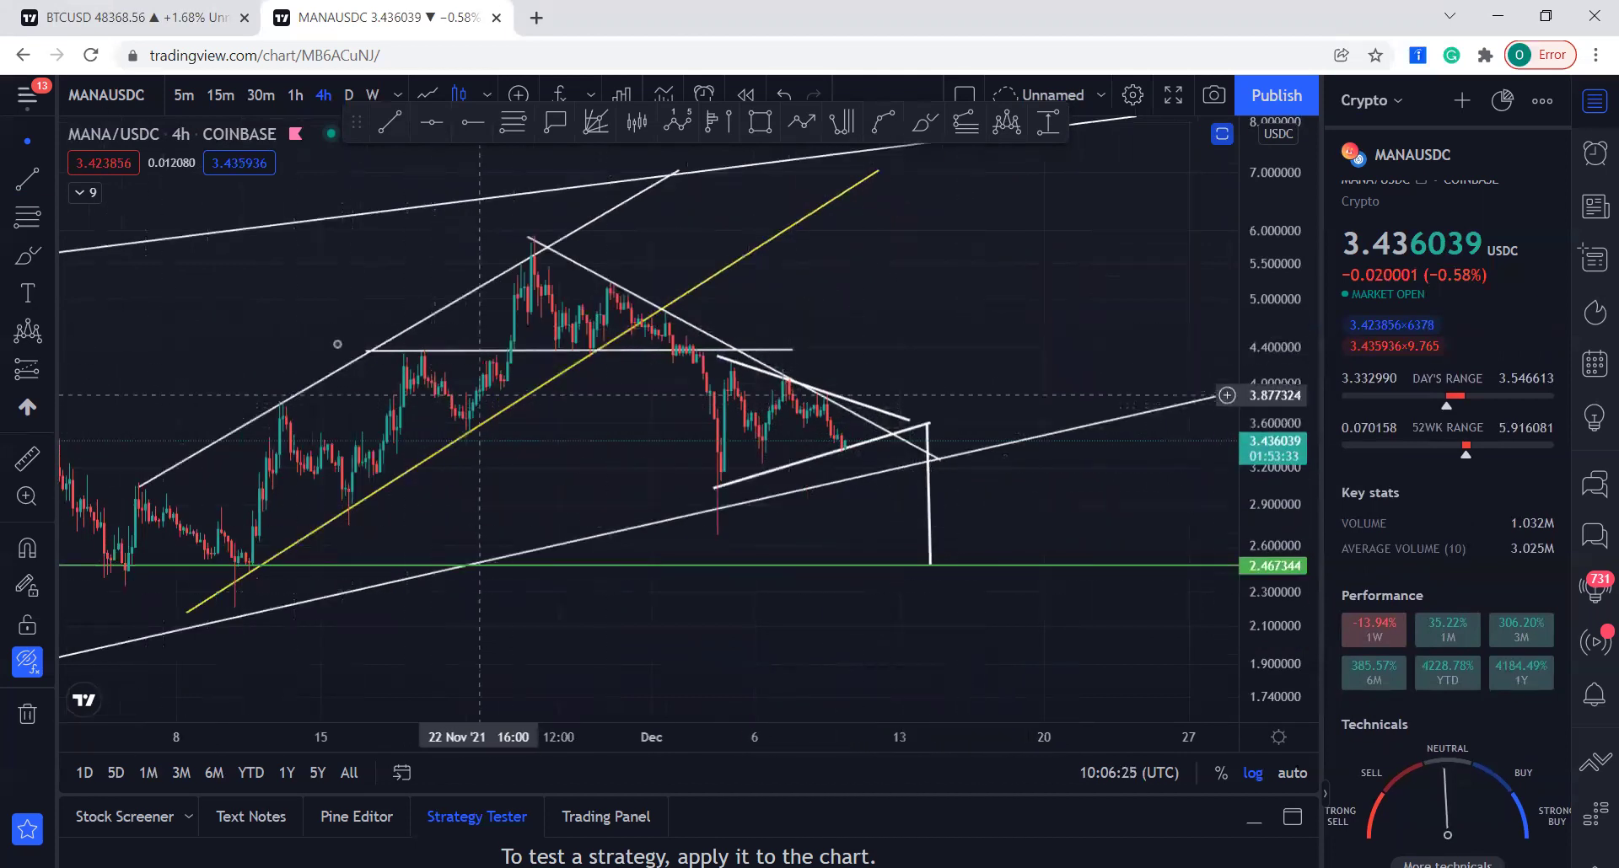
click(28, 179)
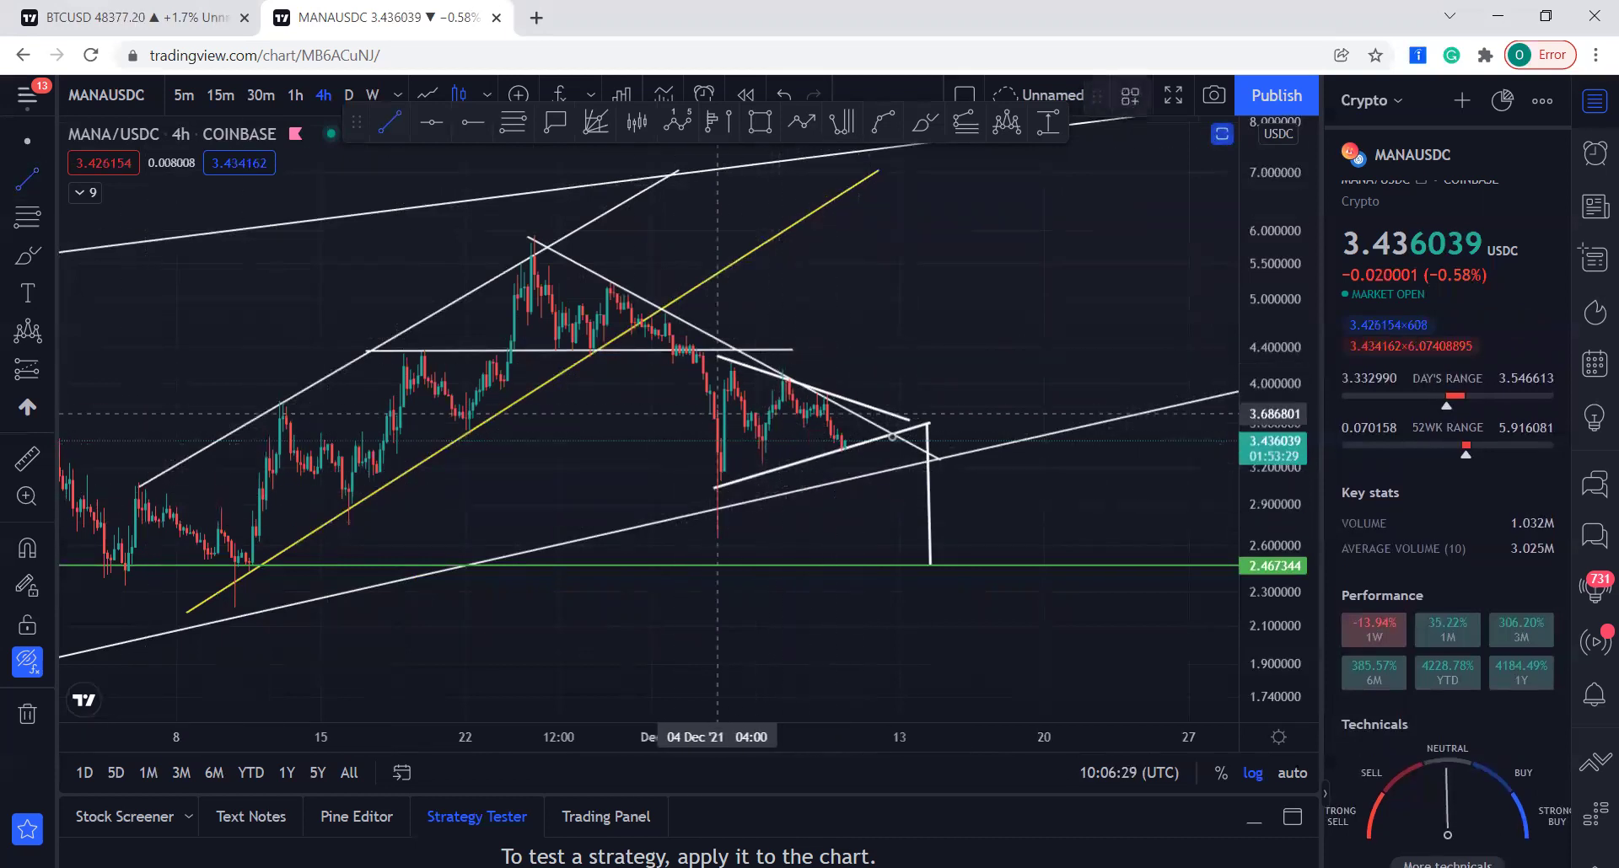
scroll(1116, 536, down, 2)
scroll(1116, 536, up, 1)
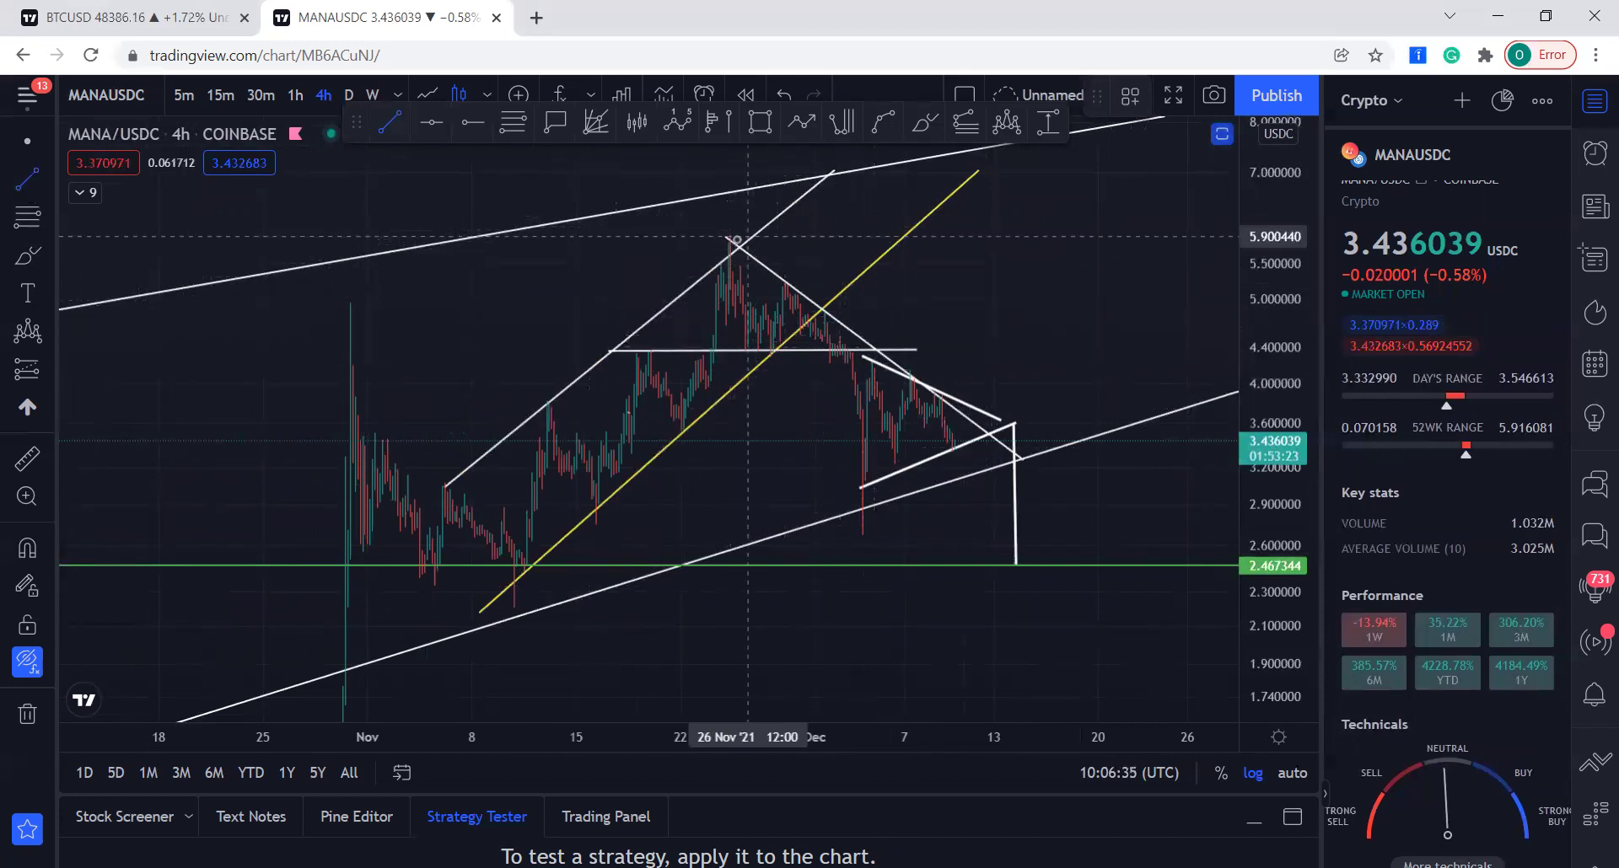
click(755, 250)
click(757, 364)
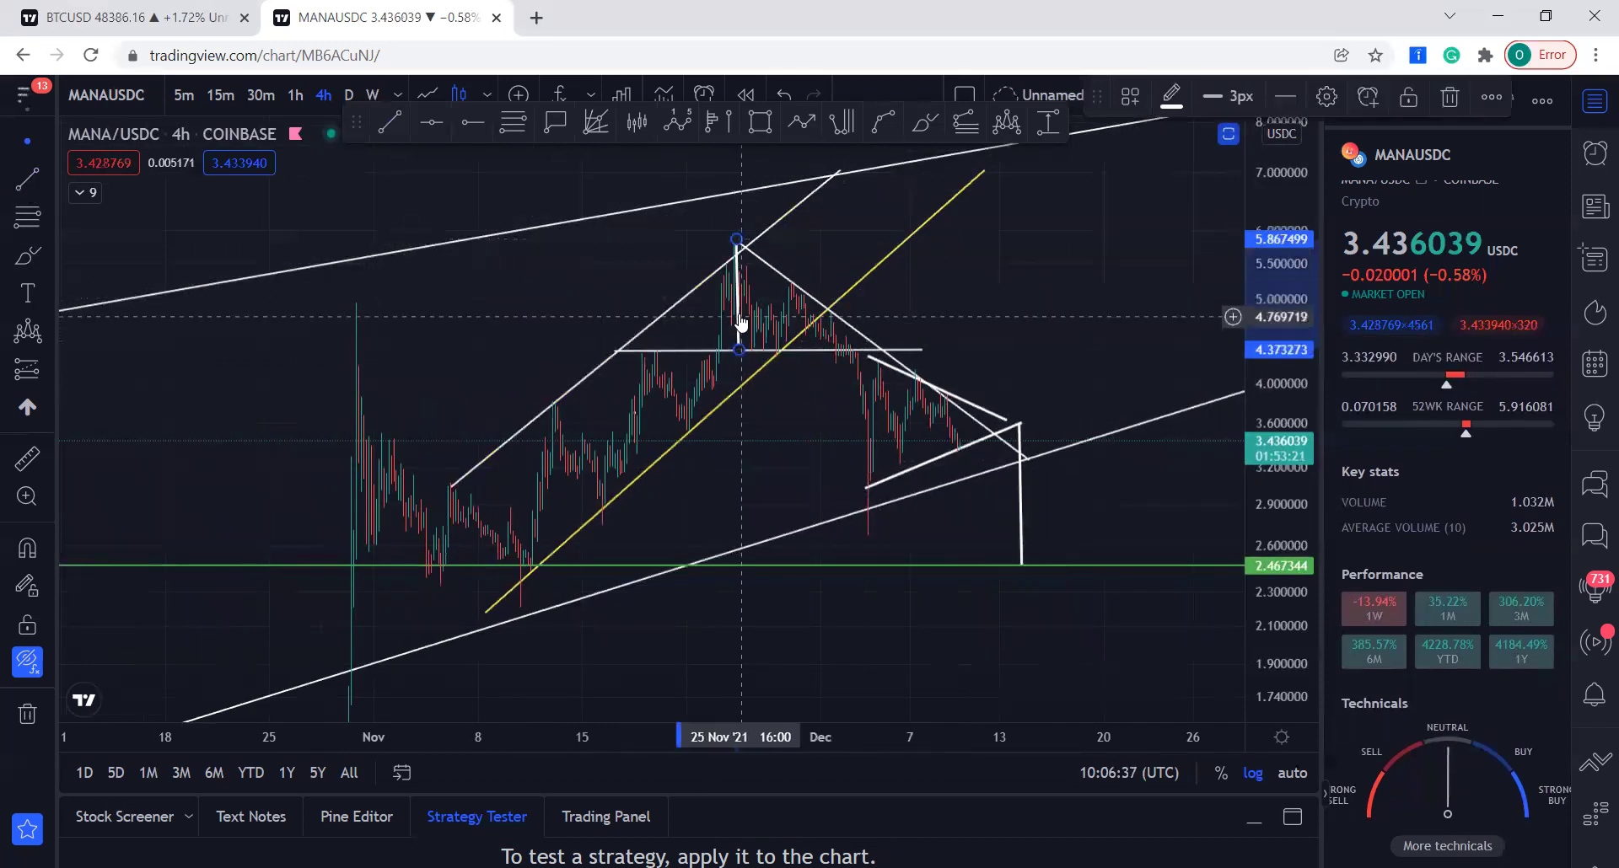
Move the vertical measuring line below the neckline at the early December breakdown, and remove it.
drag(764, 327, 855, 453)
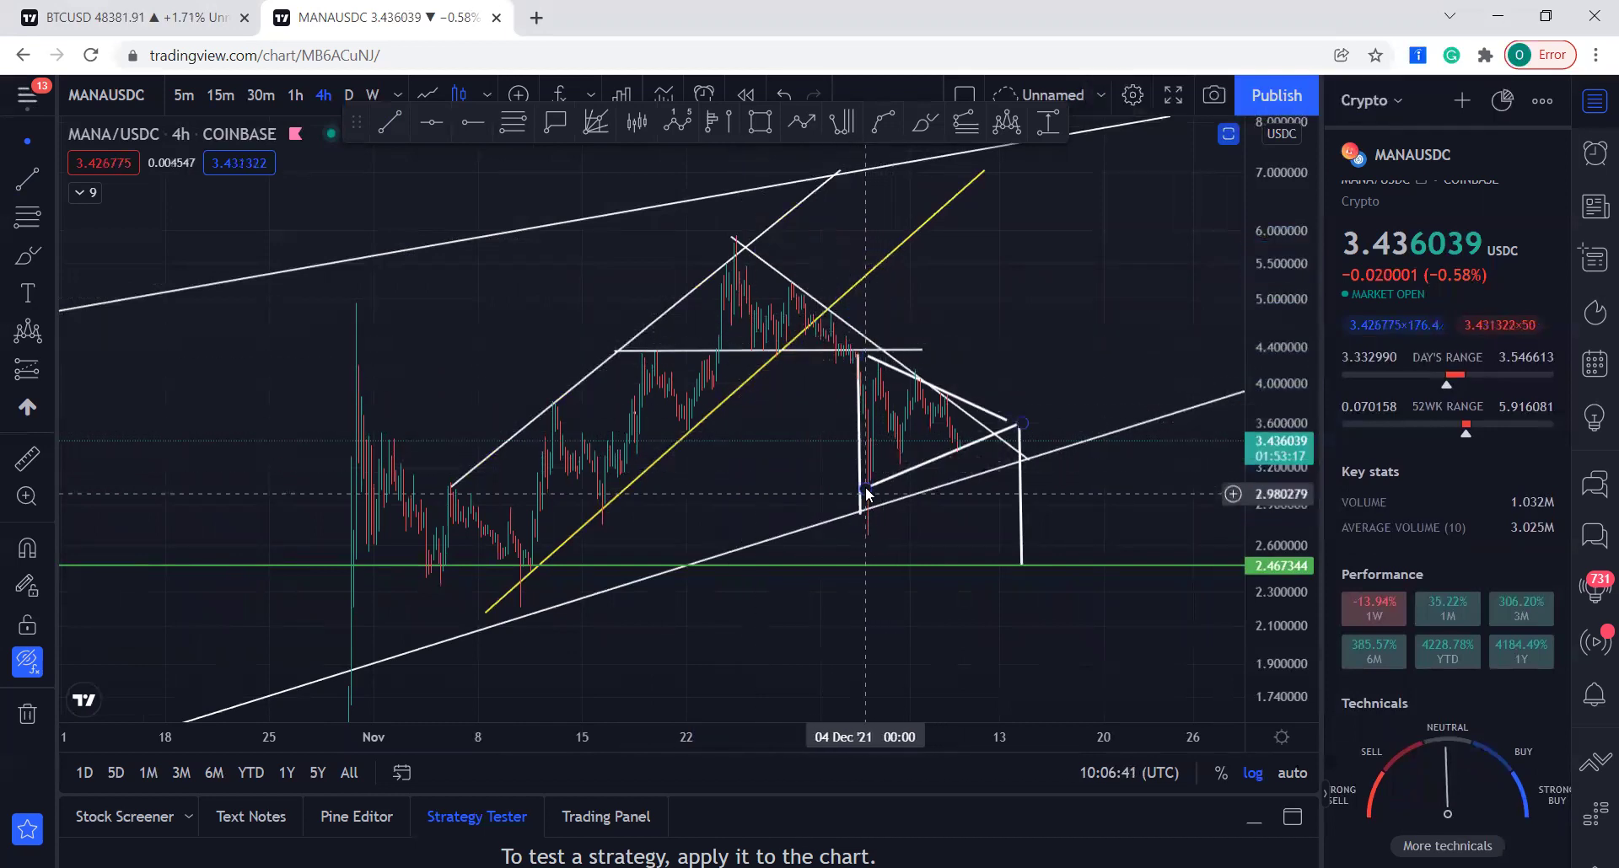
right_click(860, 438)
click(951, 762)
Show the hidden moving average and volume indicators on the MANA/USDC 4-hour chart and examine them around the December triangle.
scroll(1015, 622, up, 3)
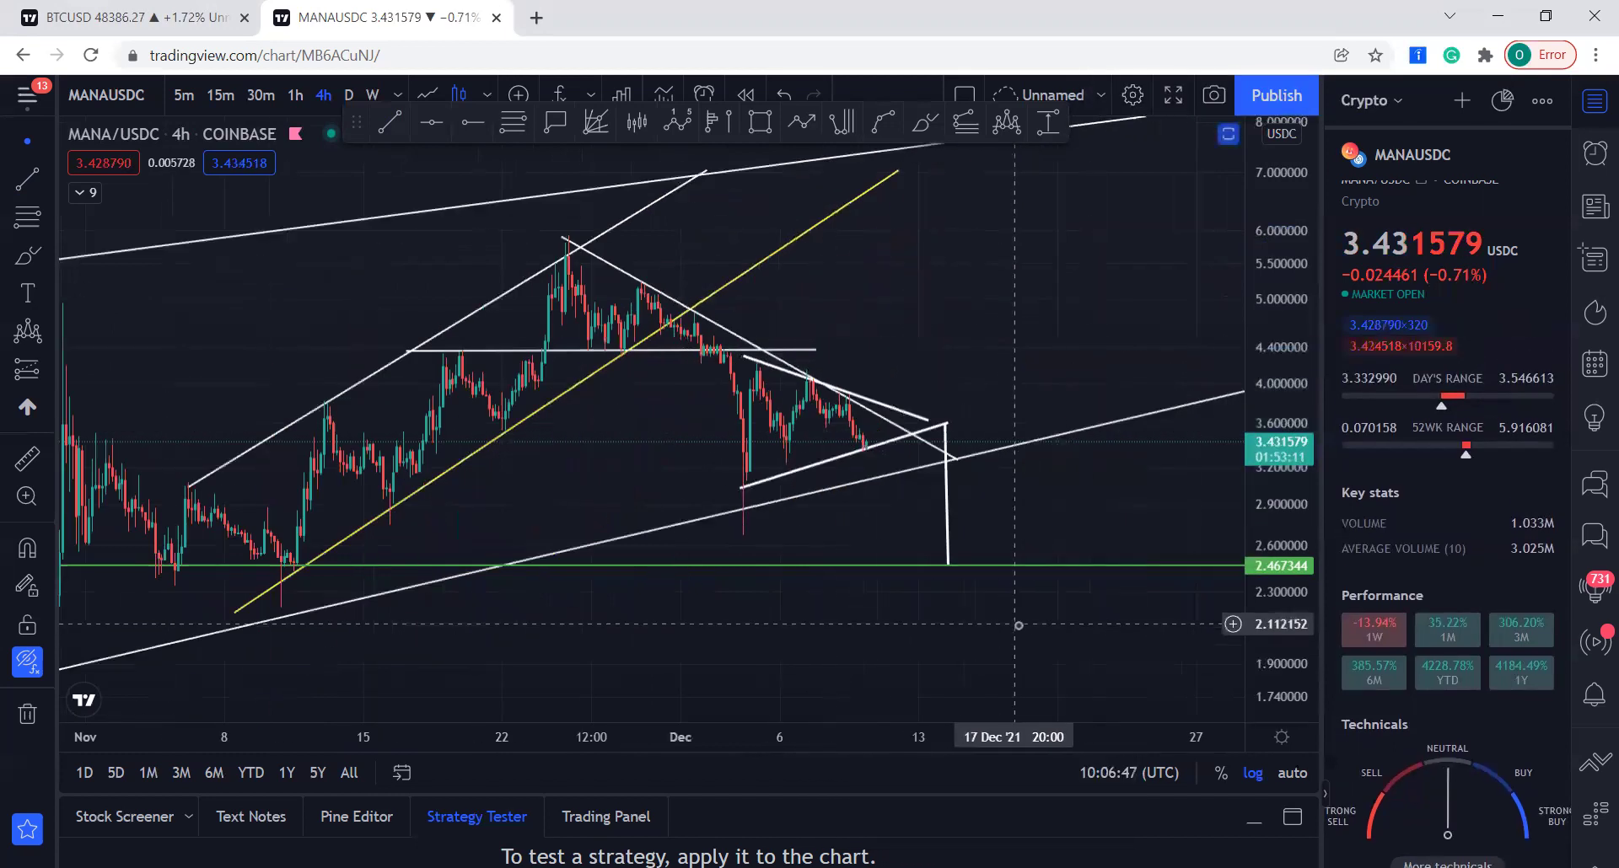
drag(957, 647, 1003, 580)
scroll(1001, 580, down, 3)
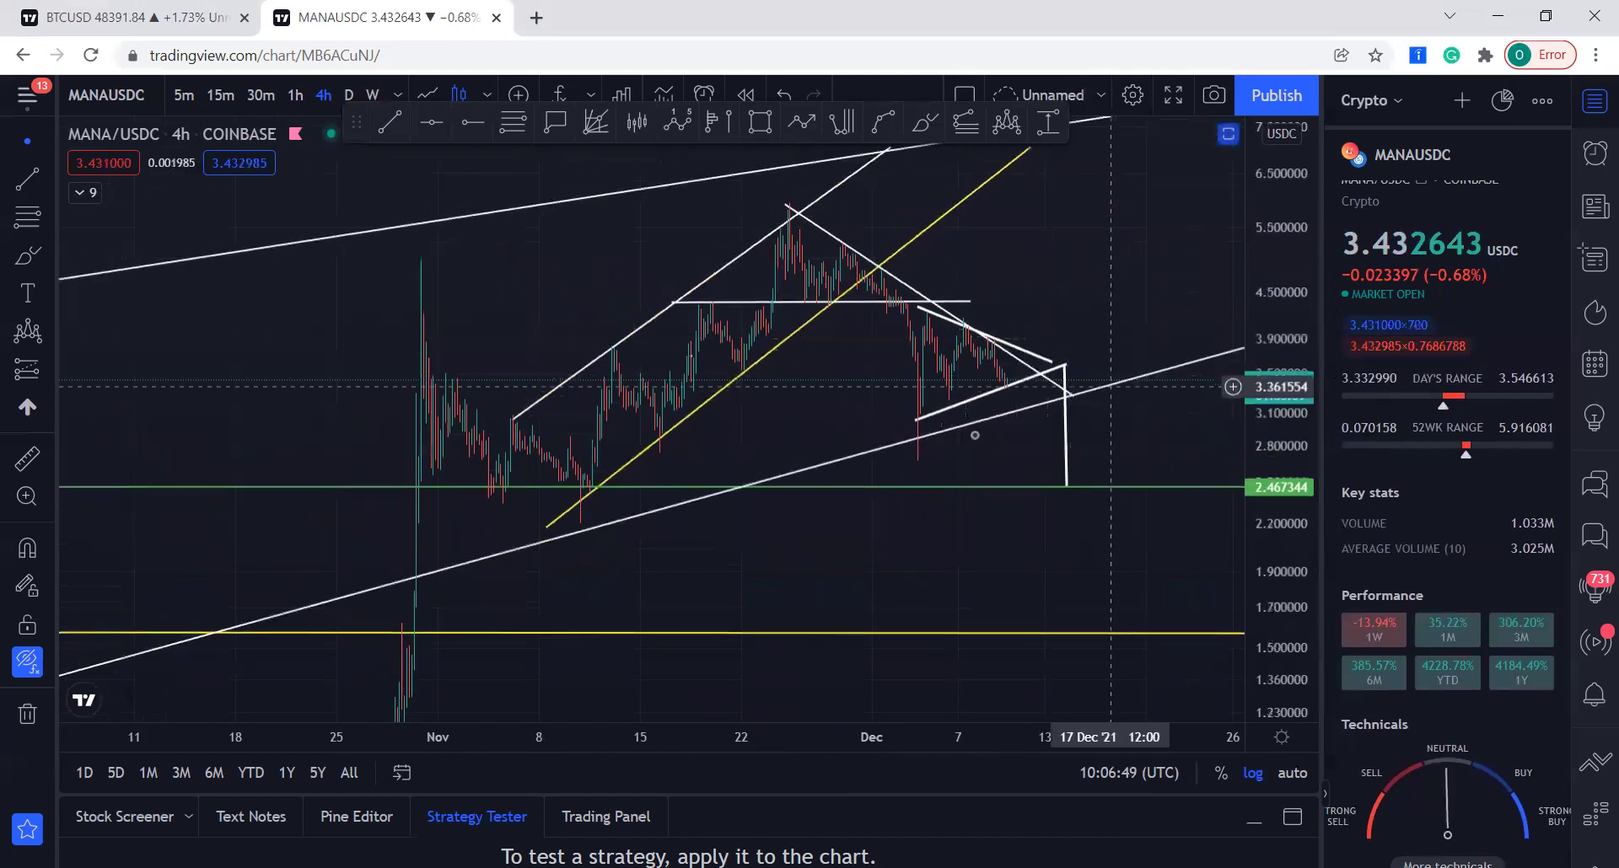
scroll(937, 622, up, 2)
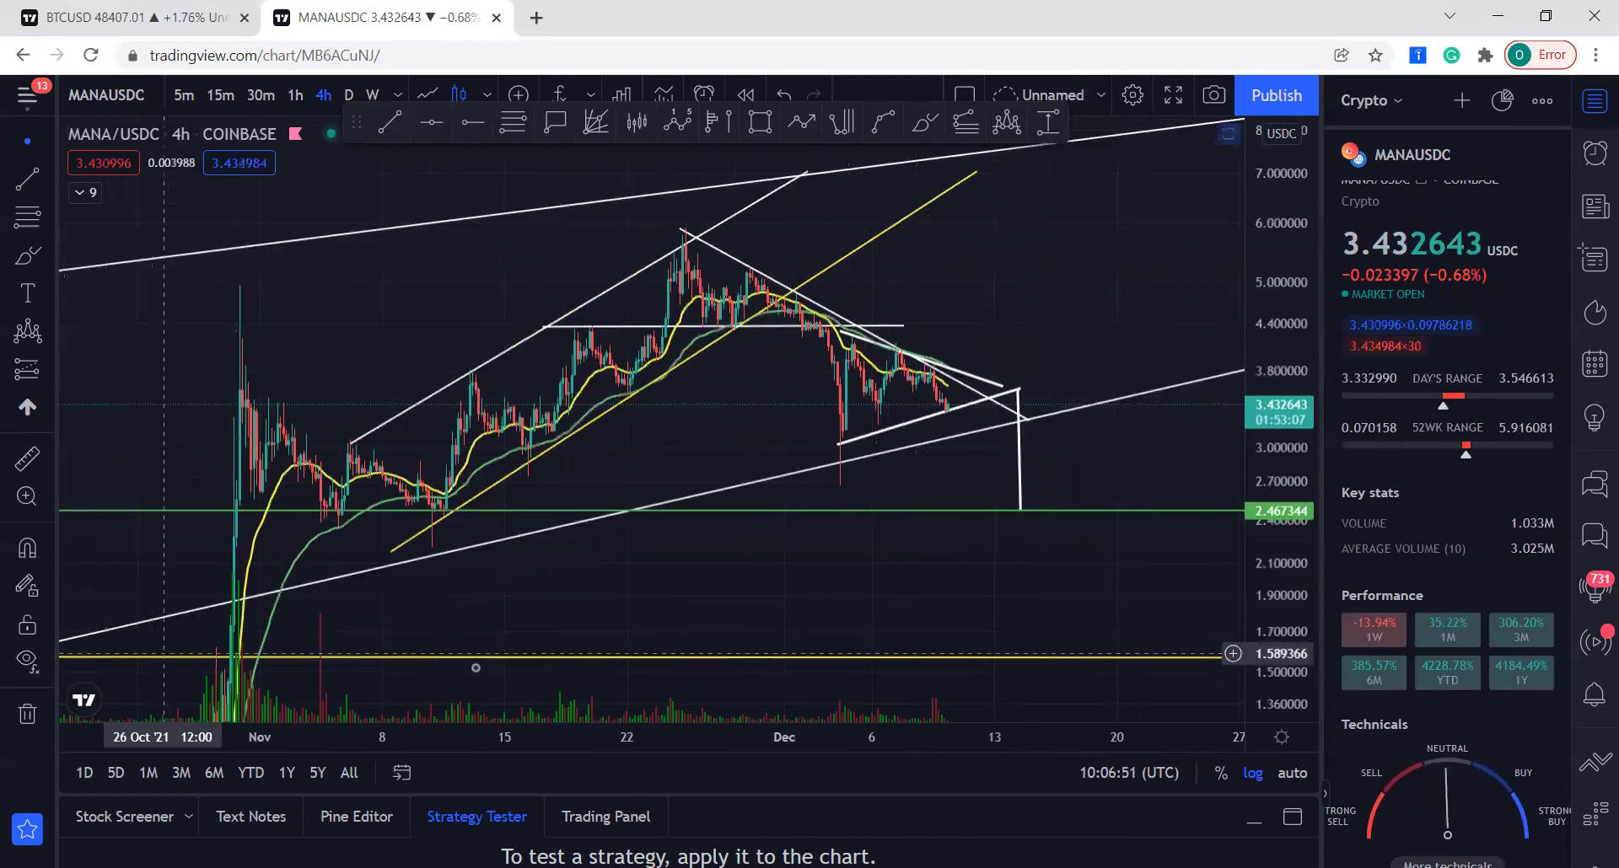
drag(1293, 593, 1287, 417)
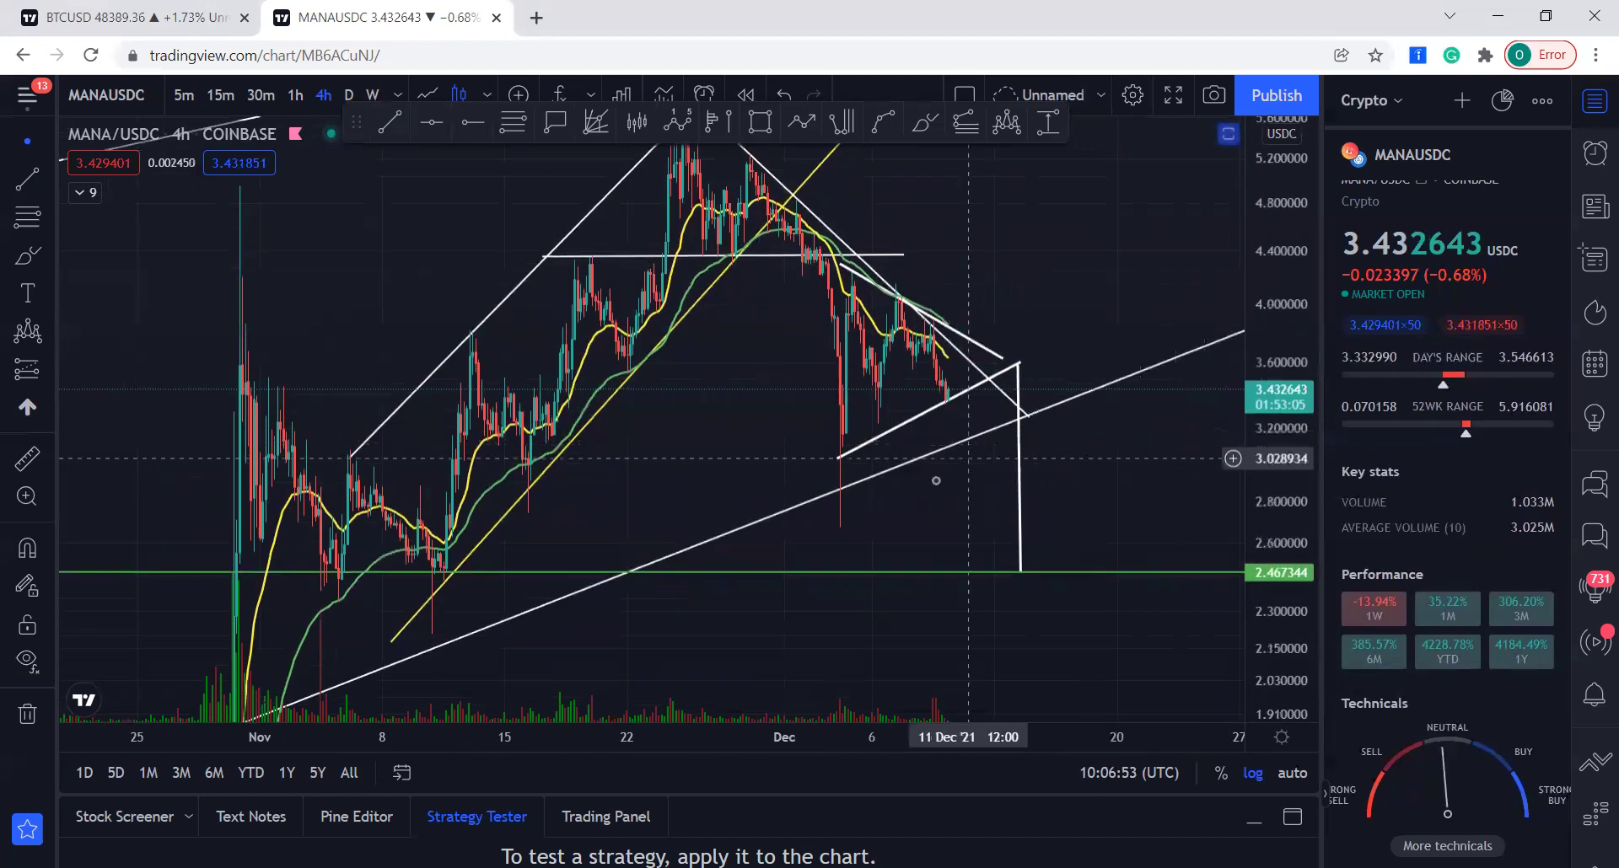
drag(939, 488, 969, 494)
scroll(970, 494, up, 2)
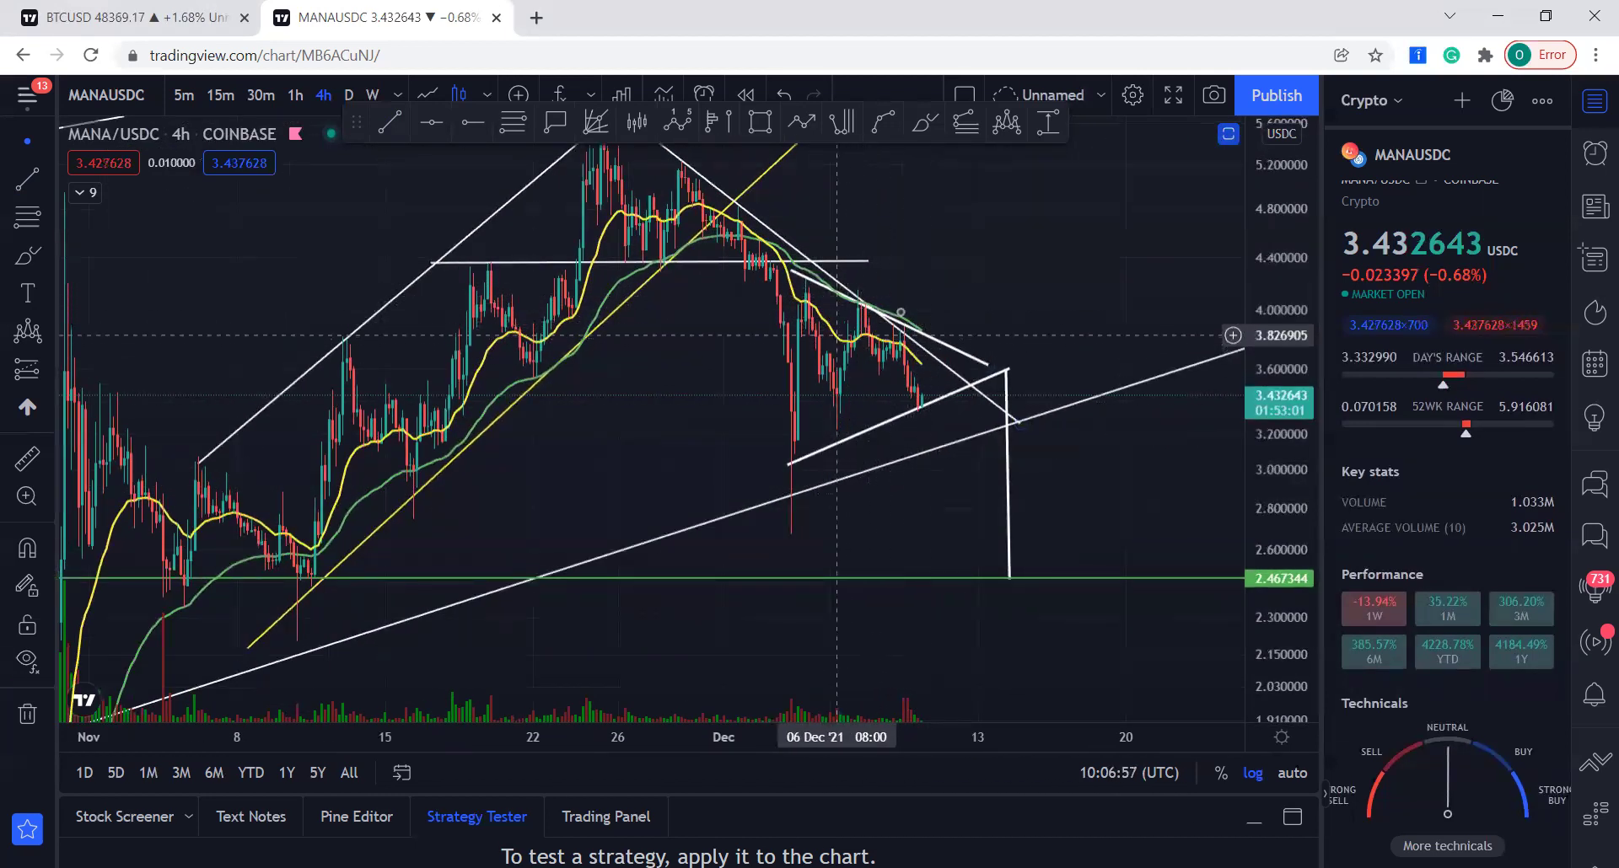
Switch the MANA/USDC chart to the daily interval and examine the triangle against the moving averages and the rising channel.
click(353, 95)
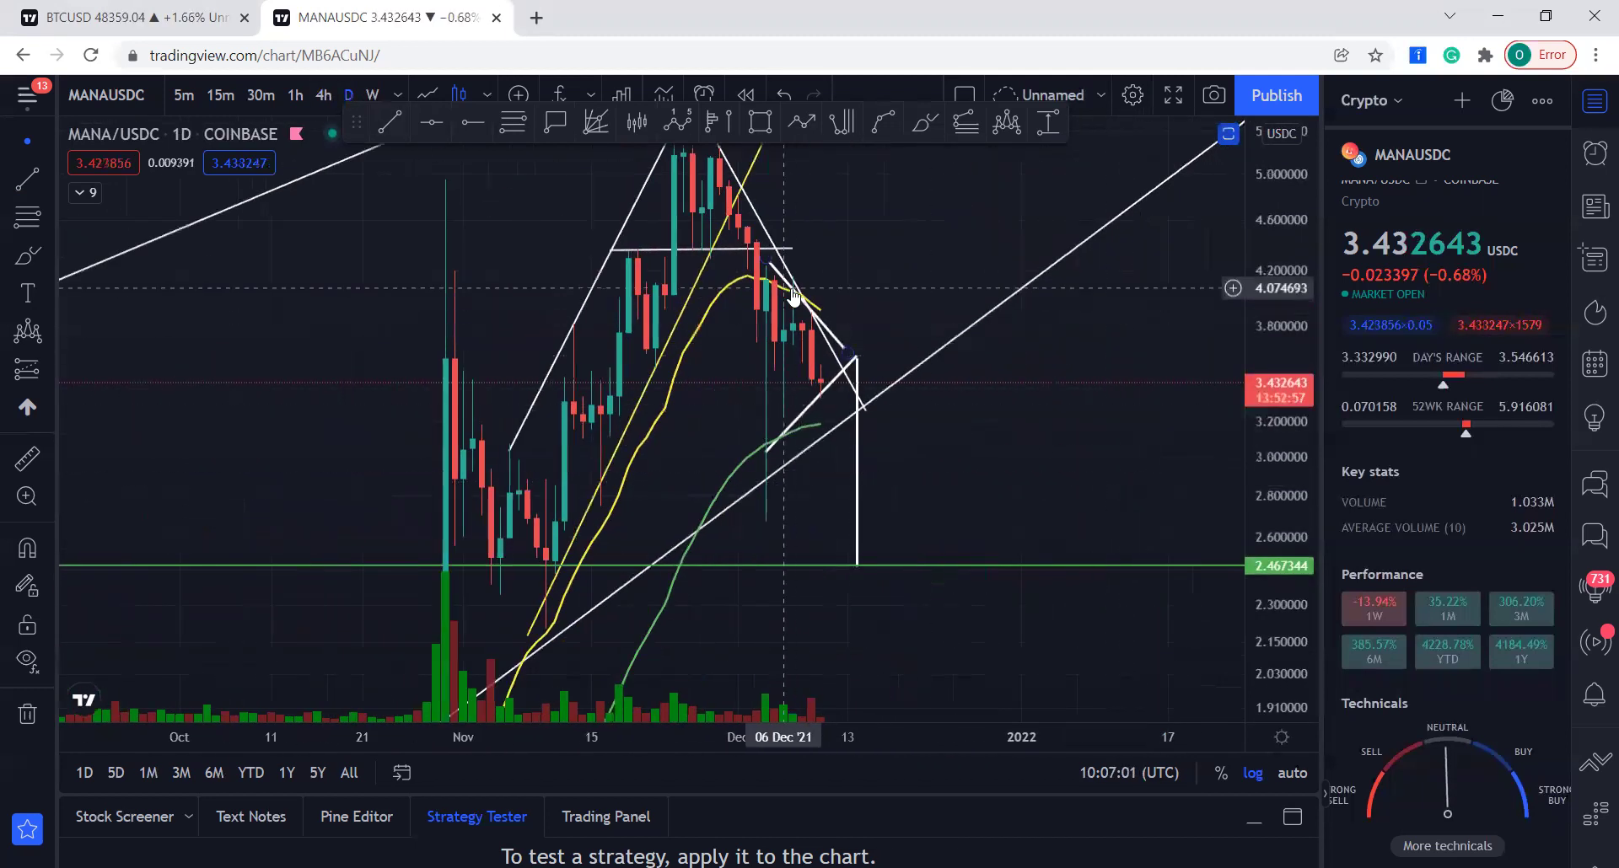
drag(1262, 410, 1261, 563)
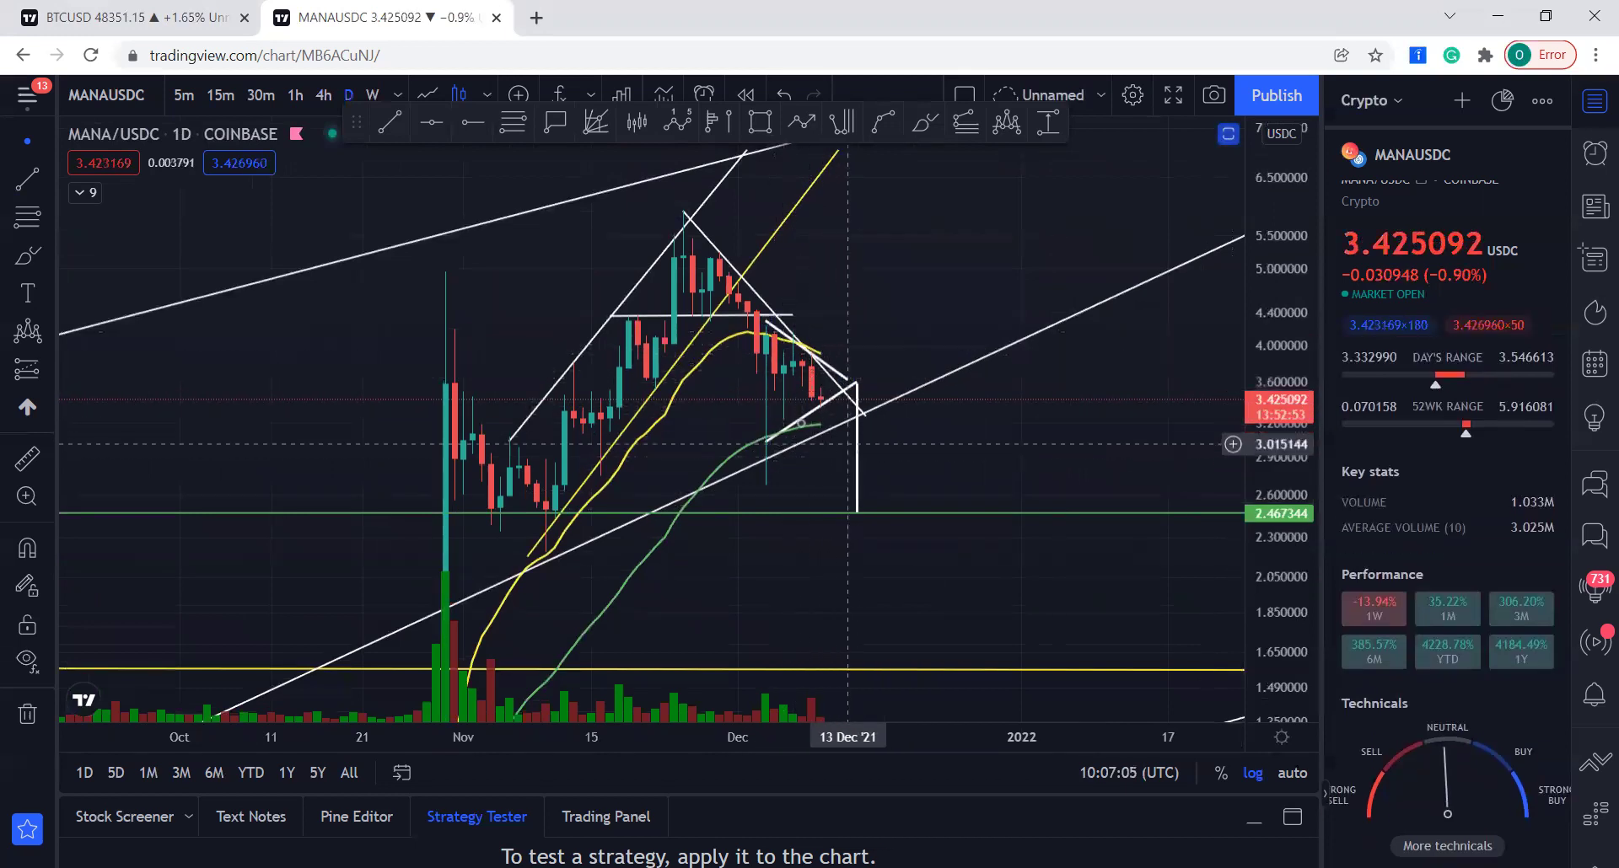
scroll(1077, 483, up, 2)
mouse_move(1076, 484)
mouse_down()
mouse_move(1230, 505)
mouse_move(1260, 544)
mouse_move(1064, 493)
mouse_up()
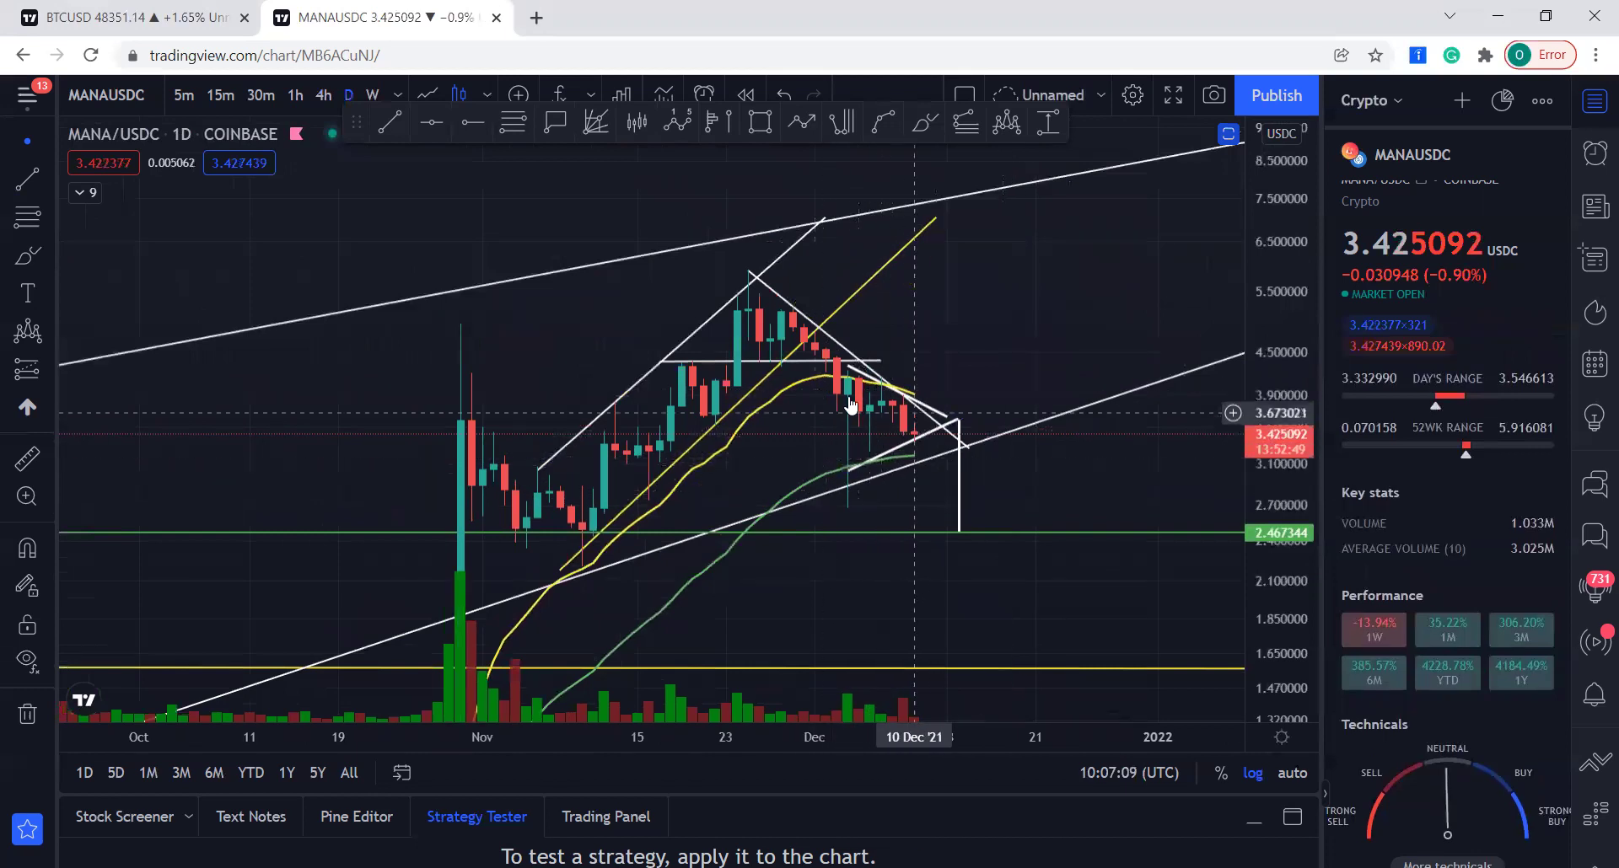
scroll(1099, 499, up, 2)
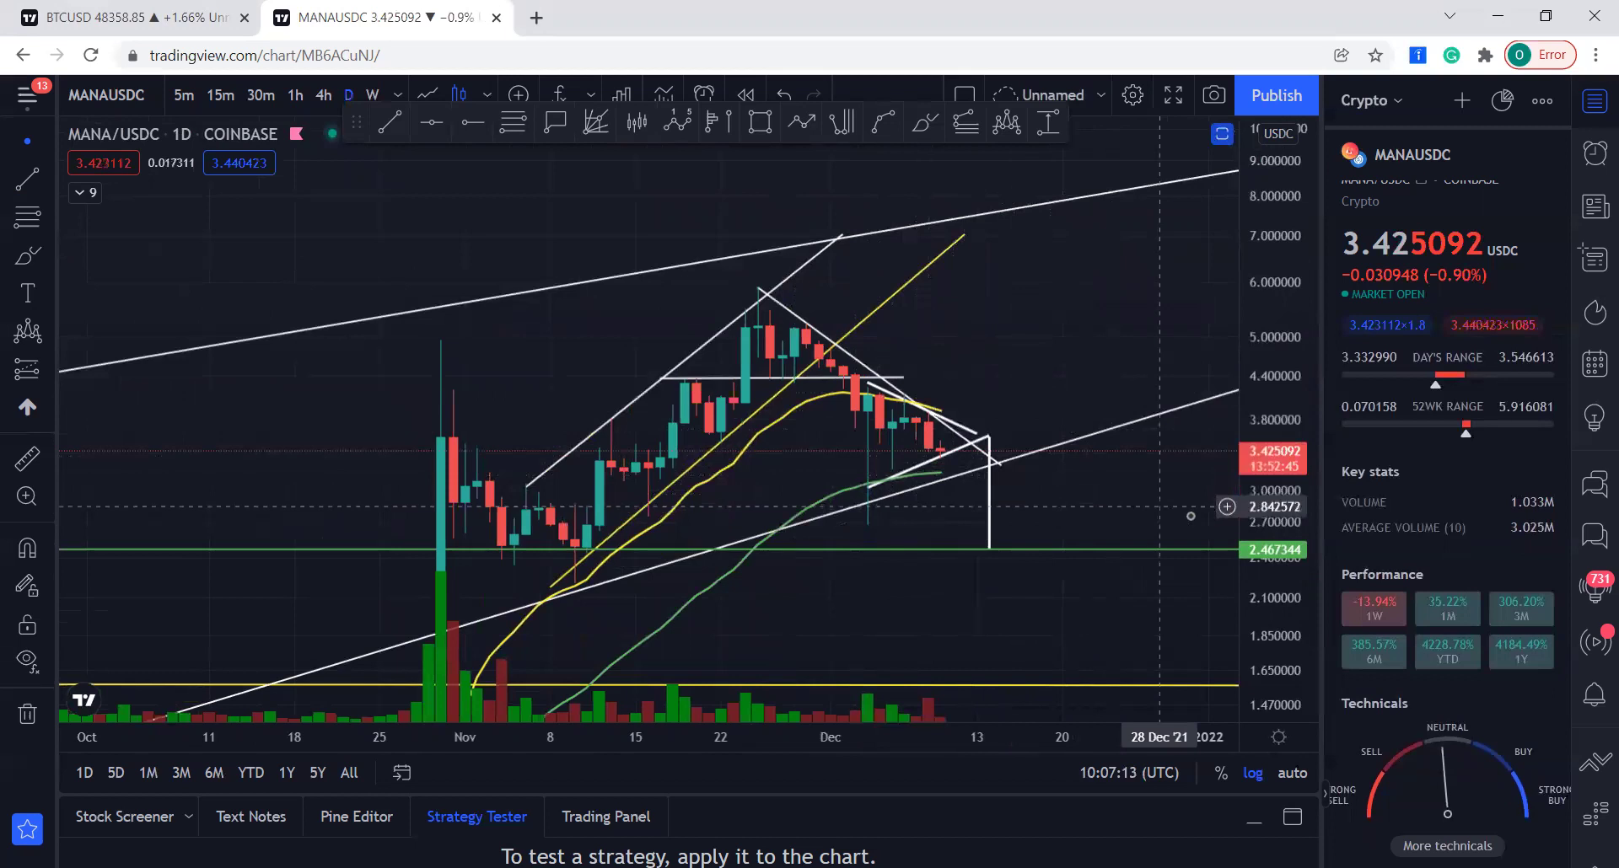
scroll(1158, 515, down, 2)
drag(1268, 264, 1268, 363)
drag(1140, 497, 1142, 525)
scroll(1137, 526, up, 2)
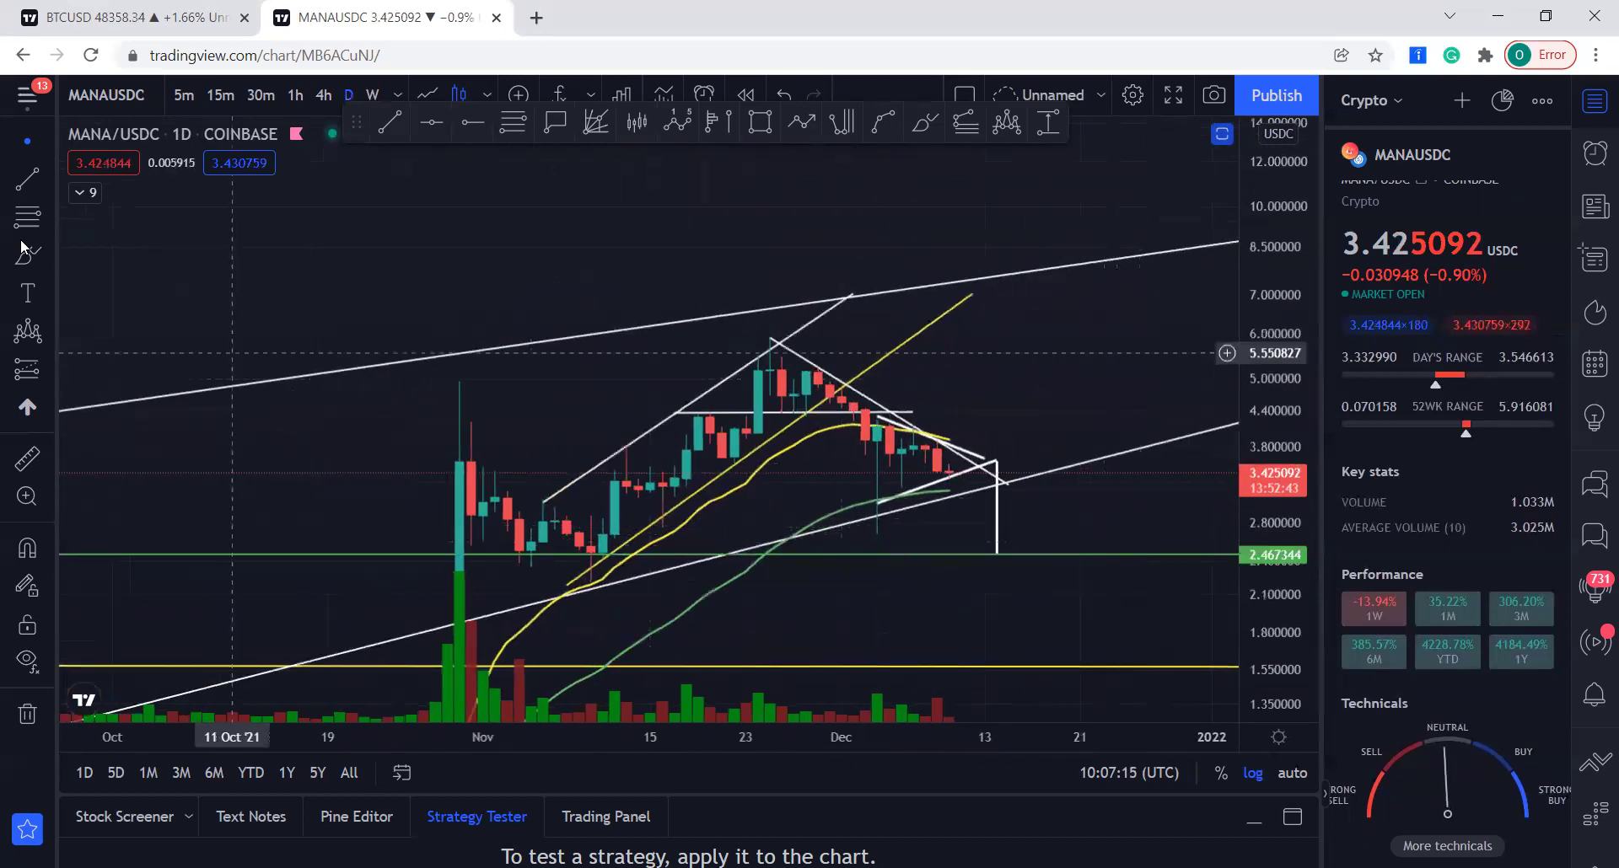
Check the BTCUSD 1-hour chart and return to the MANAUSDC daily chart.
click(118, 18)
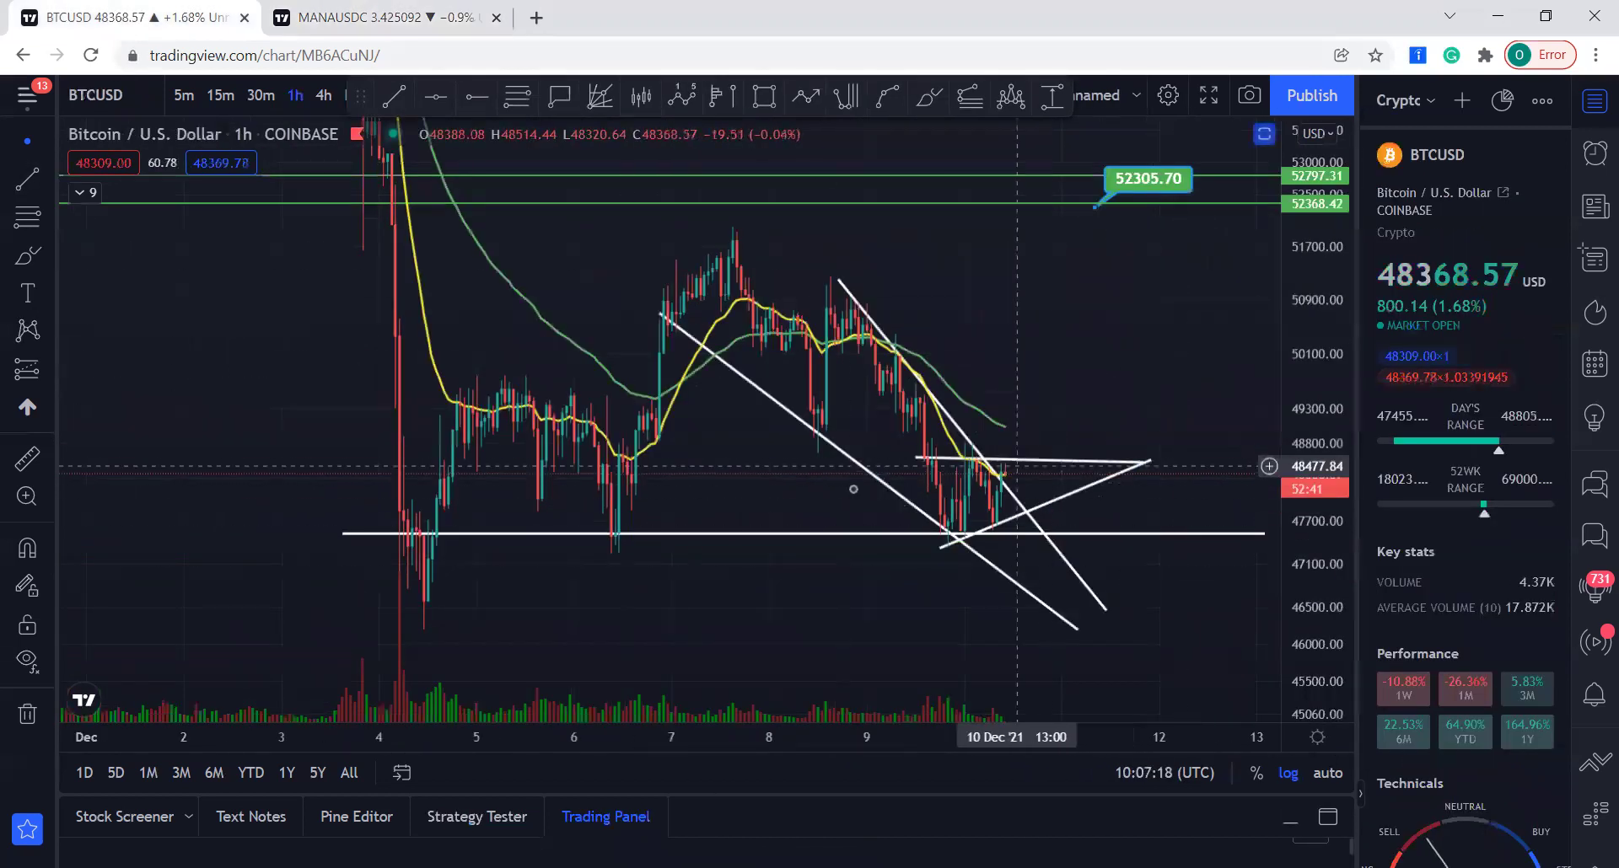
key(ctrl+Tab)
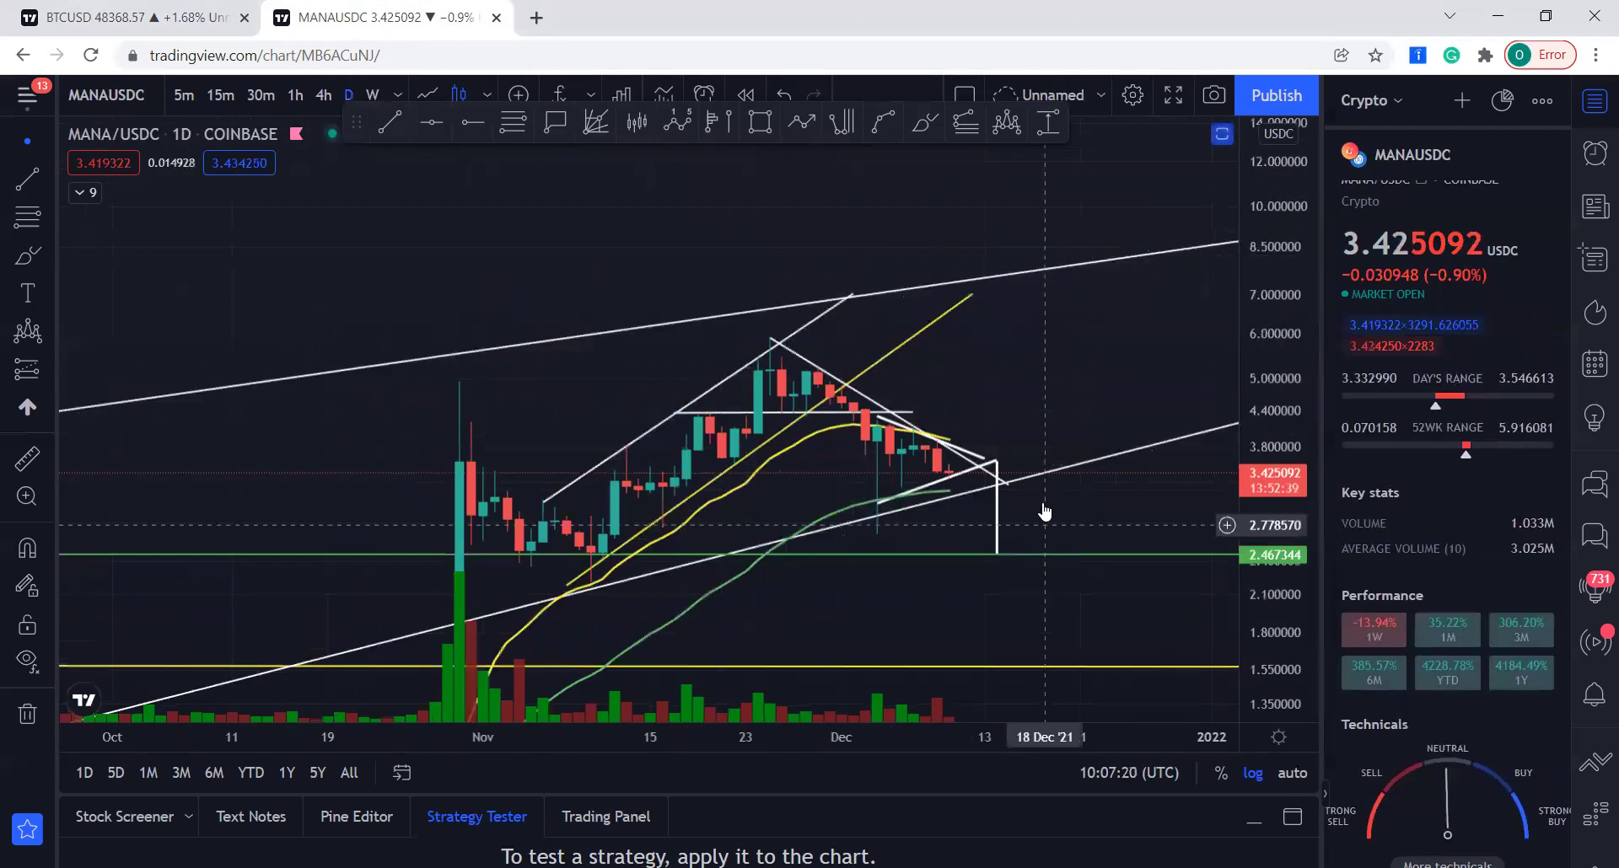
Circle the triangle's downside target on the green 2.467344 support line with the Brush.
drag(1290, 565, 1290, 462)
drag(1124, 534, 1076, 436)
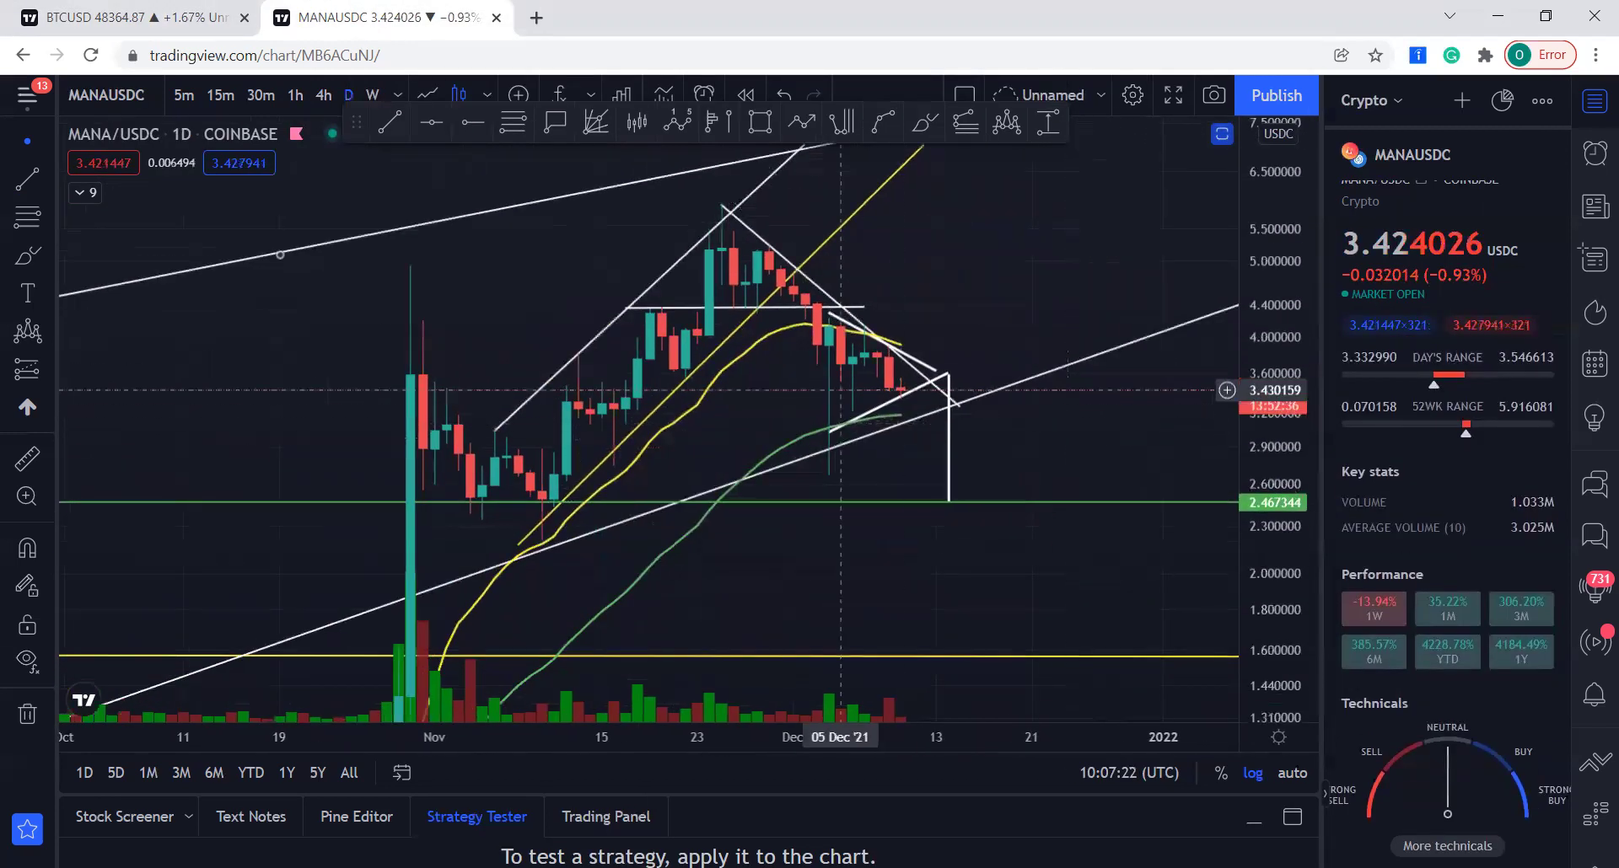
click(27, 255)
drag(920, 479, 971, 507)
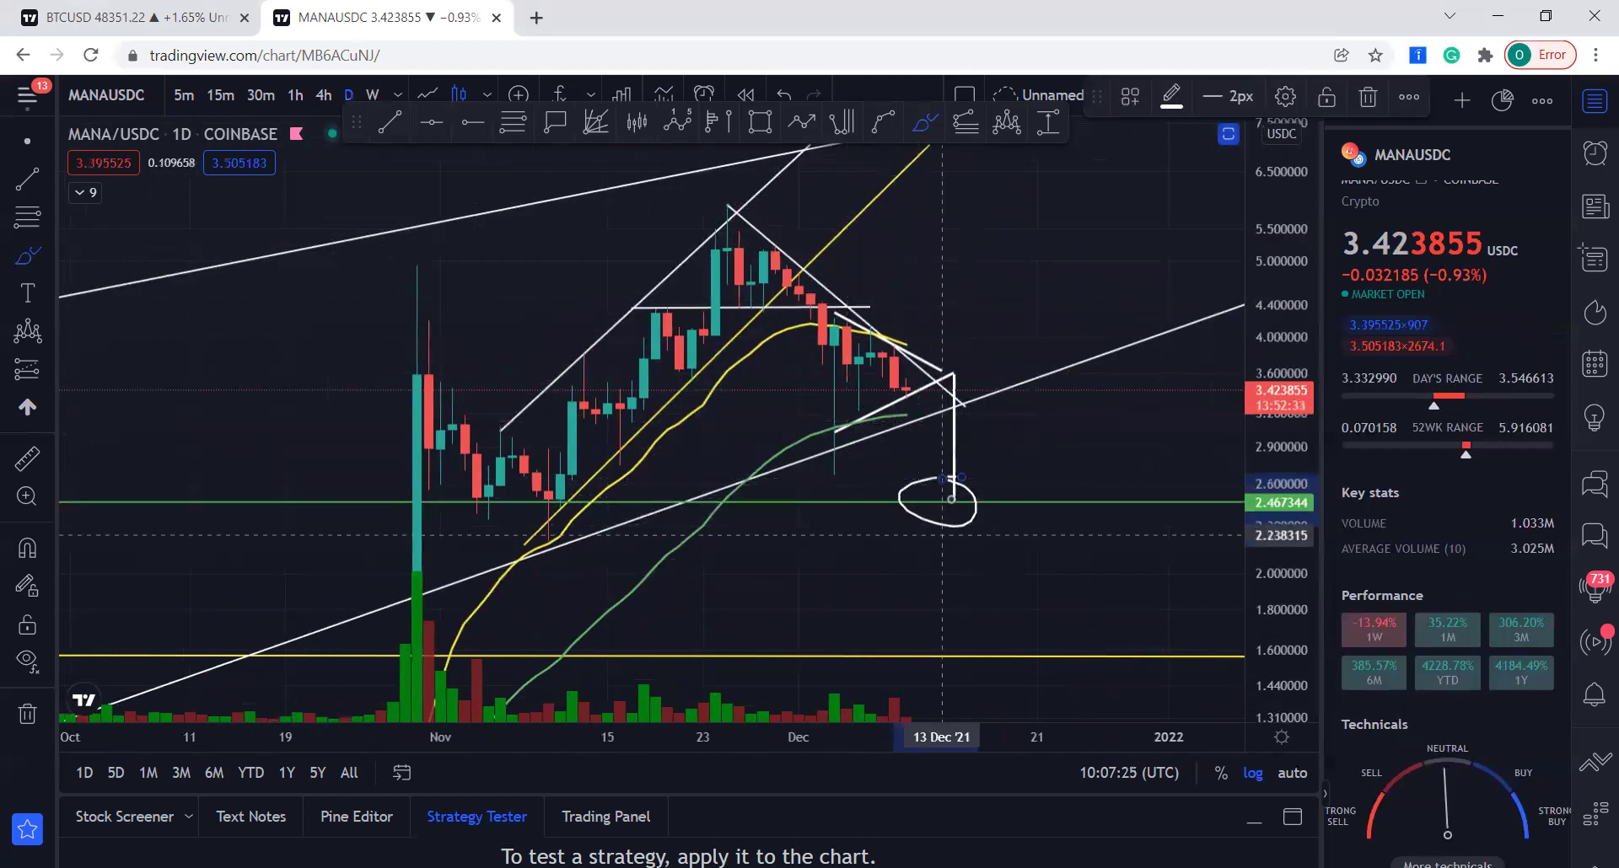